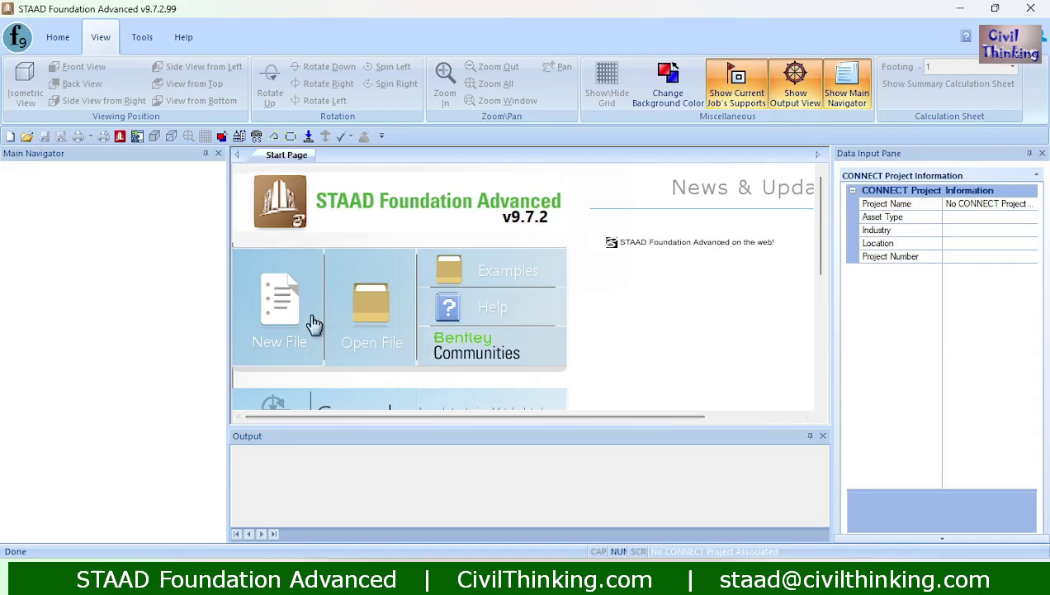
Start a new General Foundation project
{"action": "left_click", "coordinate": [274, 322]}
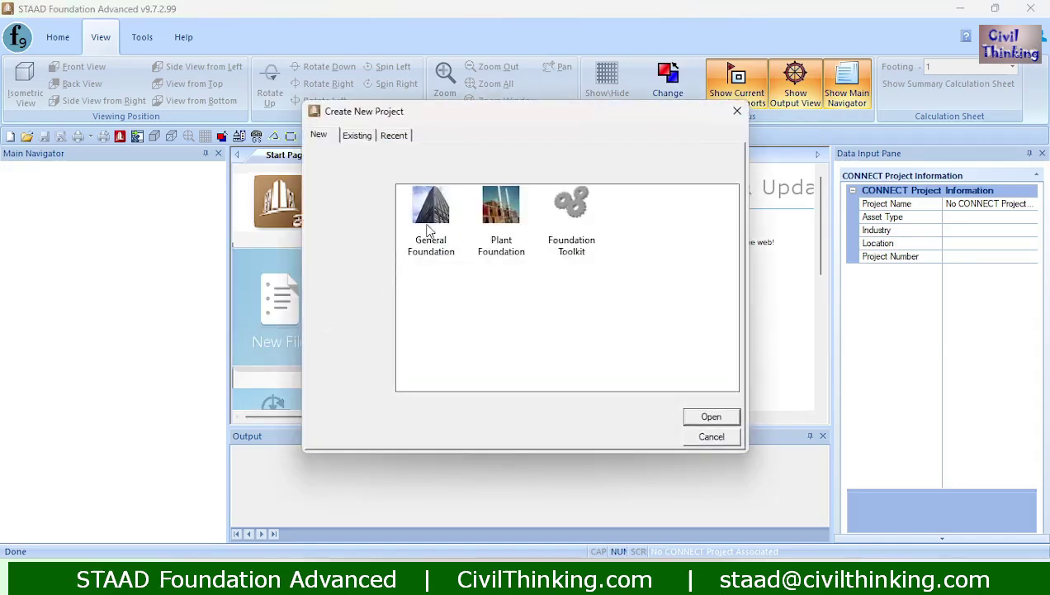
{"action": "left_click", "coordinate": [427, 227]}
{"action": "left_click", "coordinate": [705, 416]}
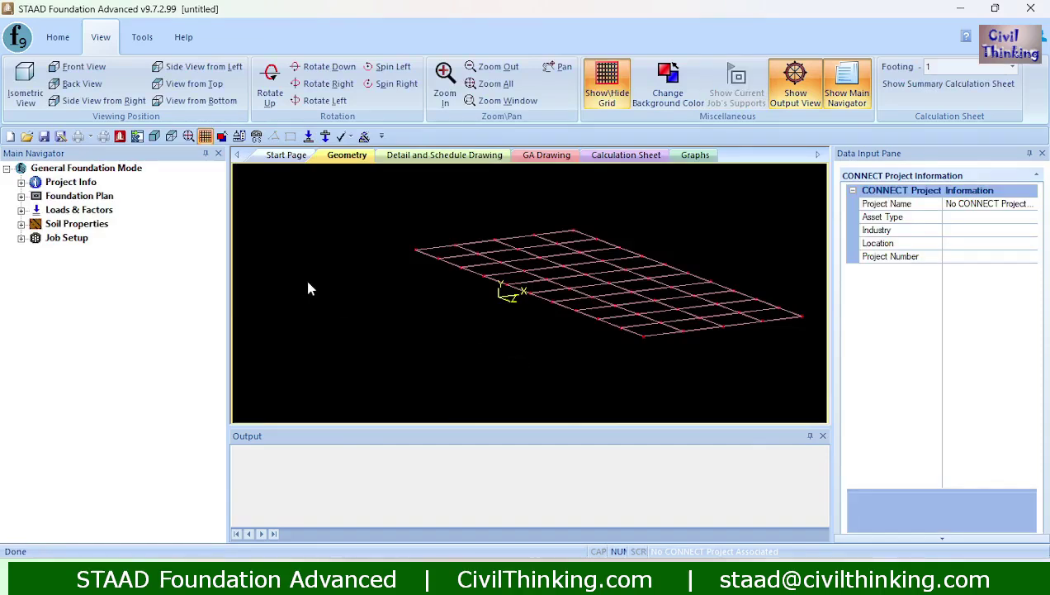
Save the project as 'isolated footing with pedestal tutorial' in the pedestal design folder
{"action": "left_click", "coordinate": [58, 36]}
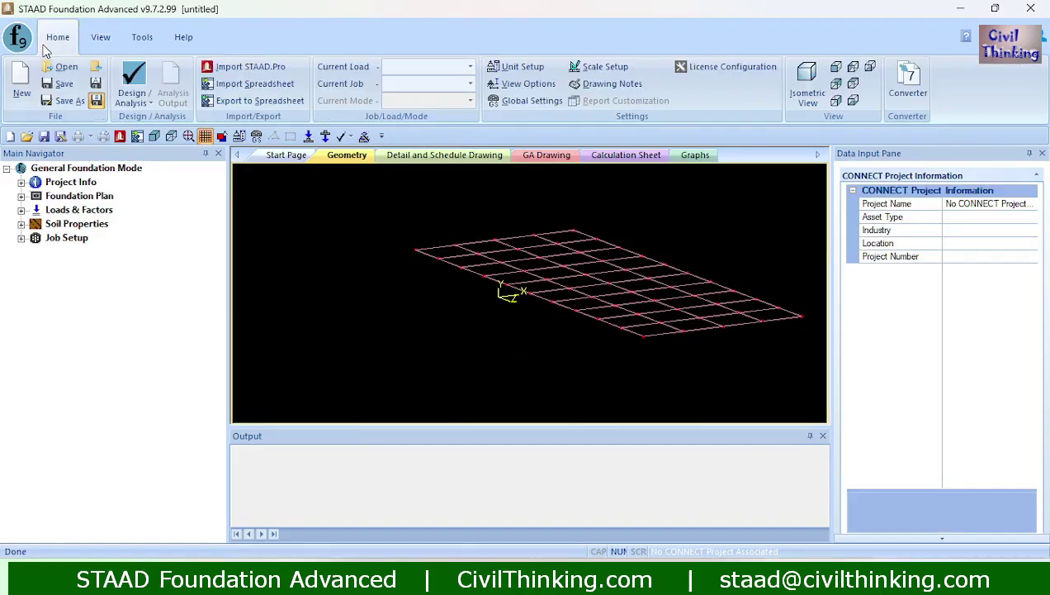
{"action": "left_click", "coordinate": [65, 83]}
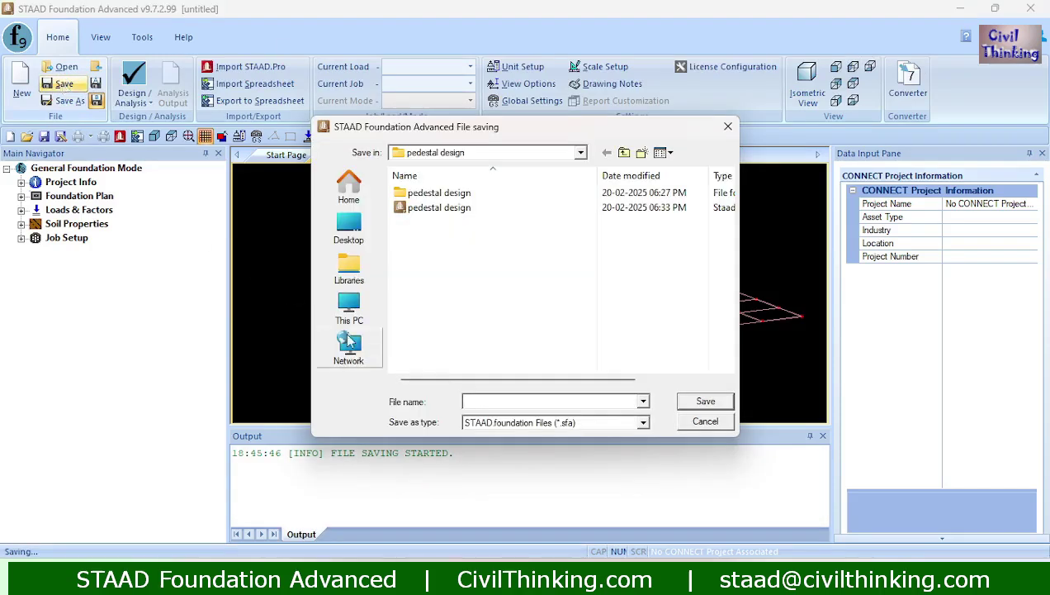
{"action": "left_click", "coordinate": [498, 401]}
{"action": "type", "text": "p"}
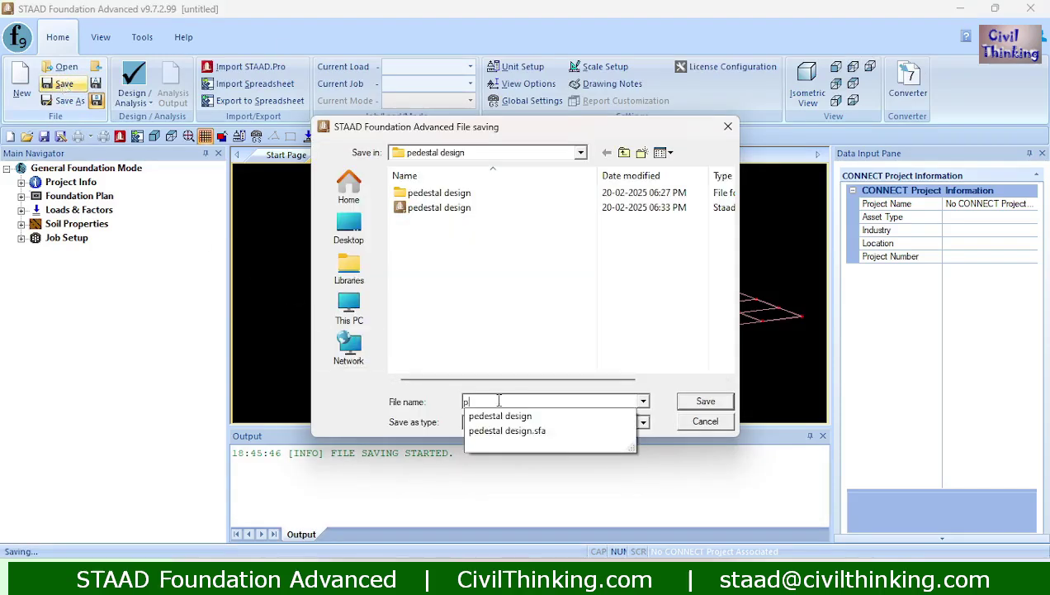
{"action": "key", "text": "BackSpace"}
{"action": "type", "text": "is"}
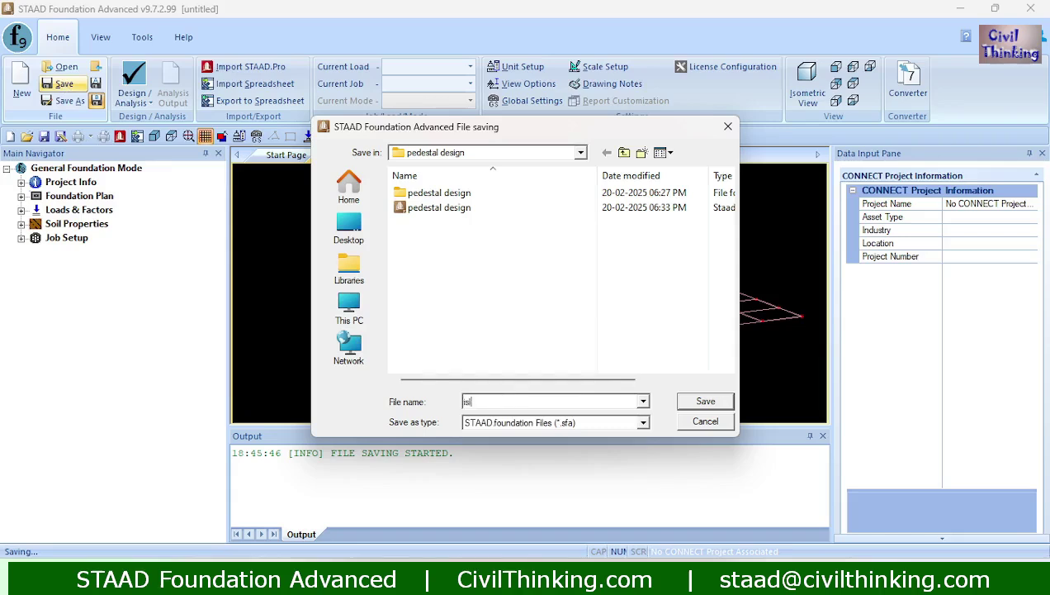
{"action": "type", "text": "olated footing with pedestal"}
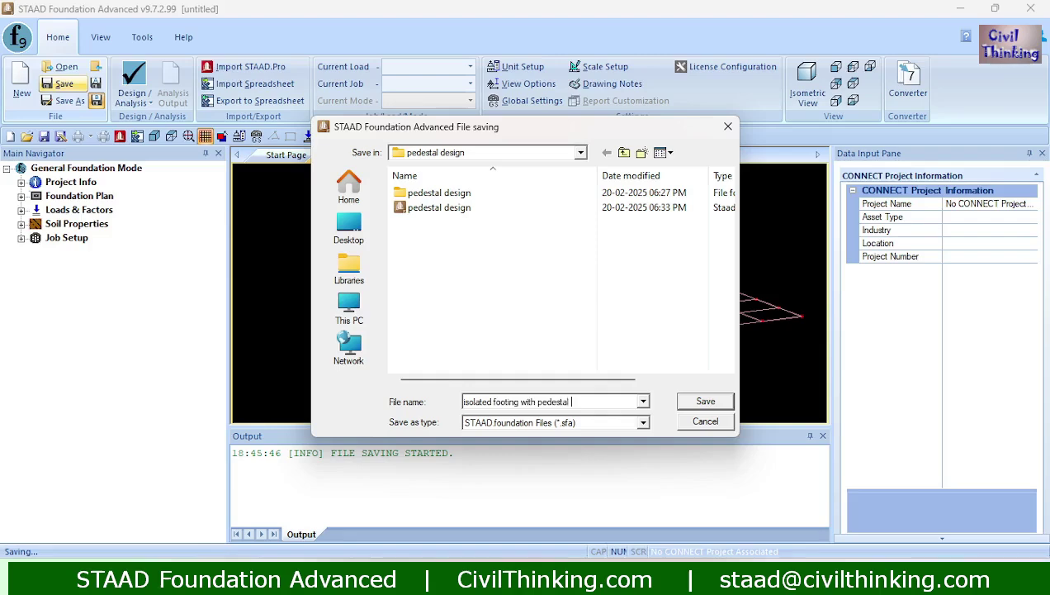
{"action": "type", "text": " tutorial"}
{"action": "left_click", "coordinate": [697, 403]}
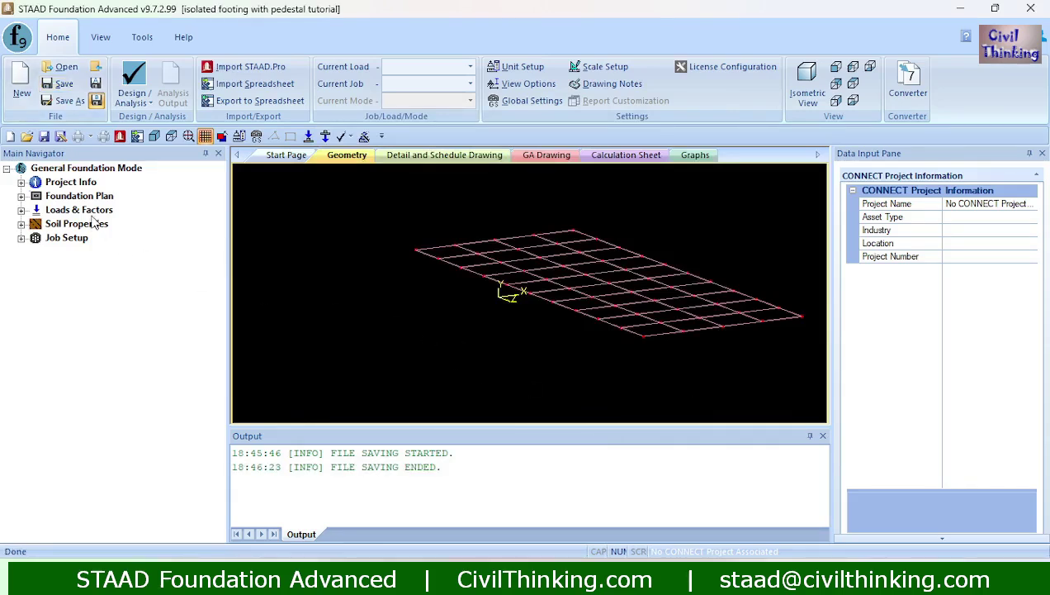
Place column 1 at the origin (0, 0, 0) in the Column Position table
{"action": "left_click", "coordinate": [51, 199]}
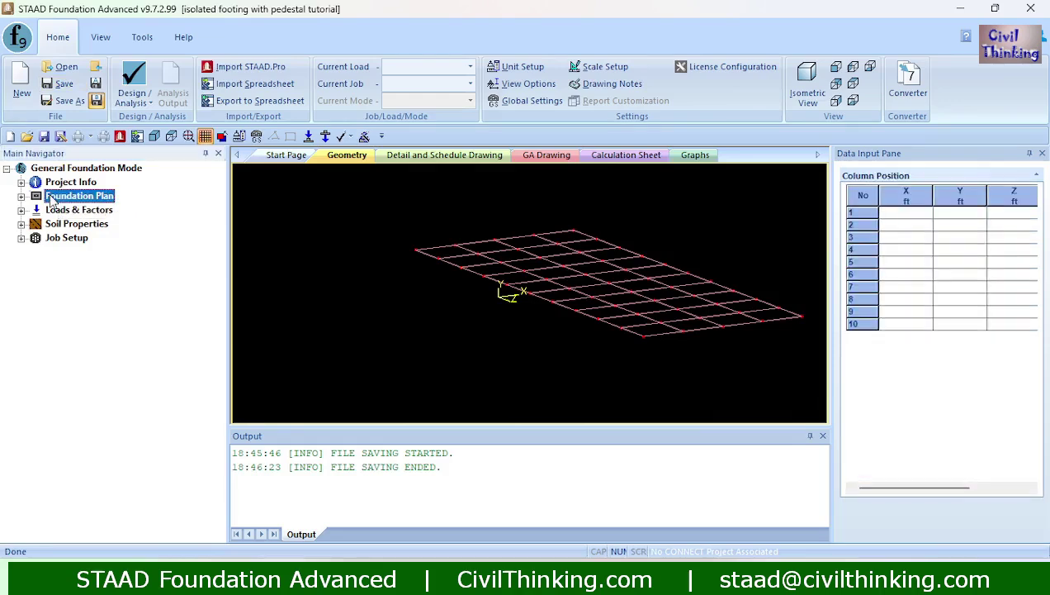
{"action": "left_click", "coordinate": [895, 214]}
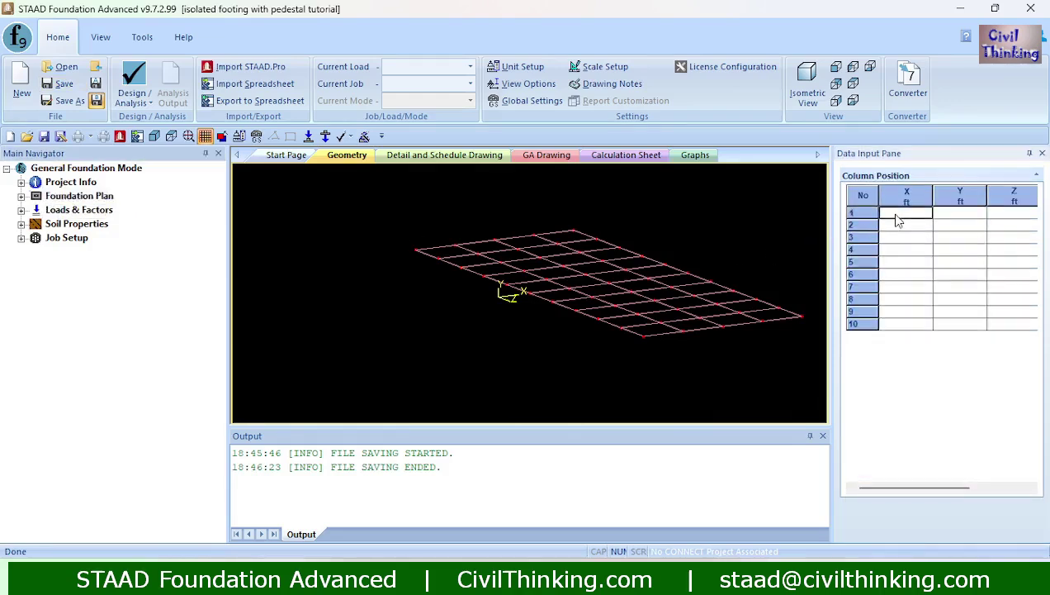
{"action": "type", "text": "0"}
{"action": "left_click", "coordinate": [958, 219]}
{"action": "type", "text": "0"}
{"action": "left_click", "coordinate": [1009, 221]}
{"action": "type", "text": "0"}
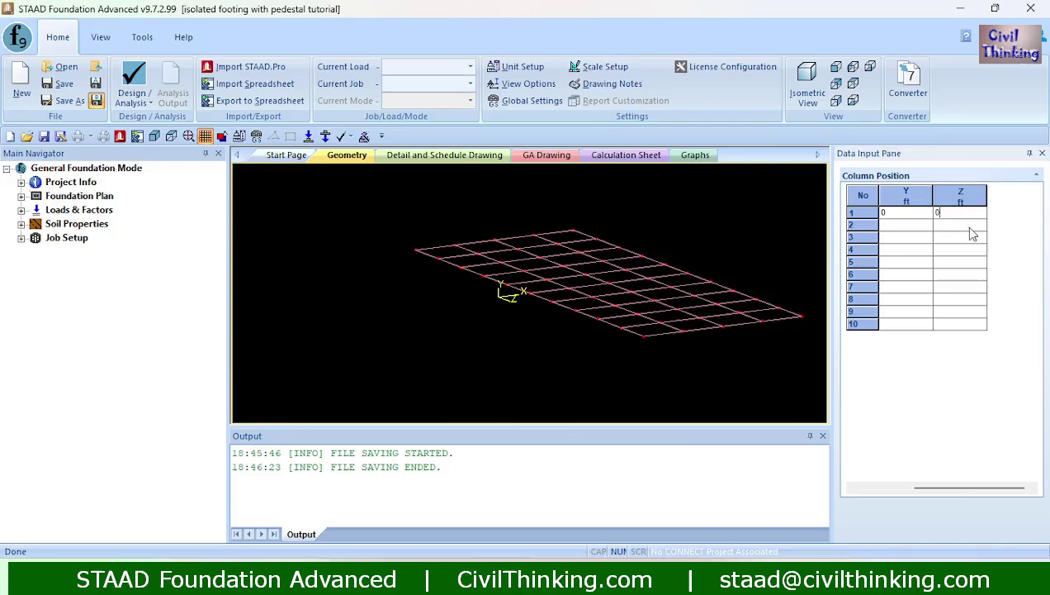
{"action": "left_click", "coordinate": [907, 226]}
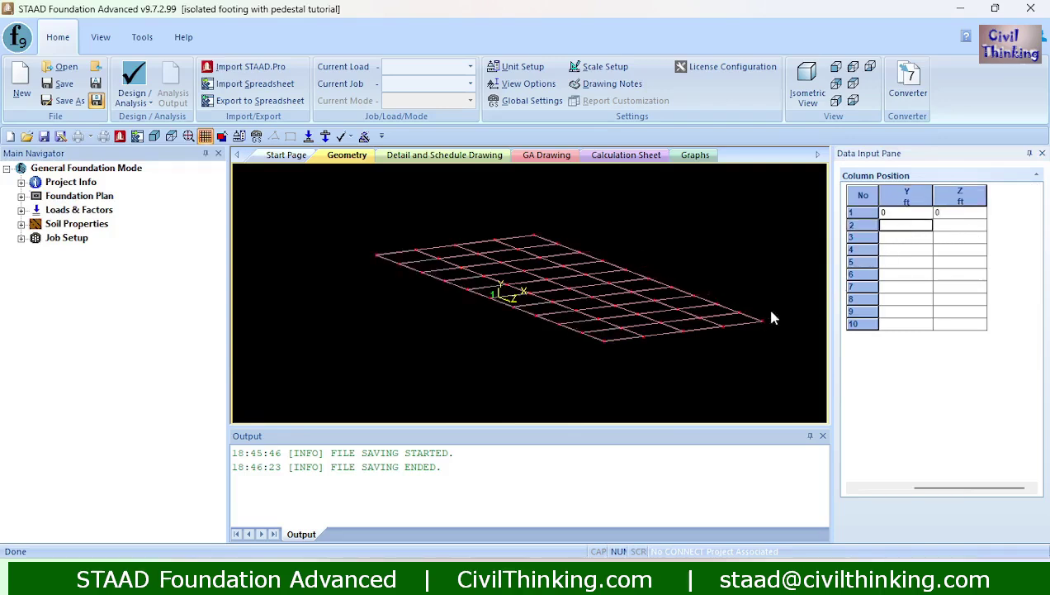
{"action": "left_click_drag", "start_coordinate": [830, 283], "coordinate": [724, 302]}
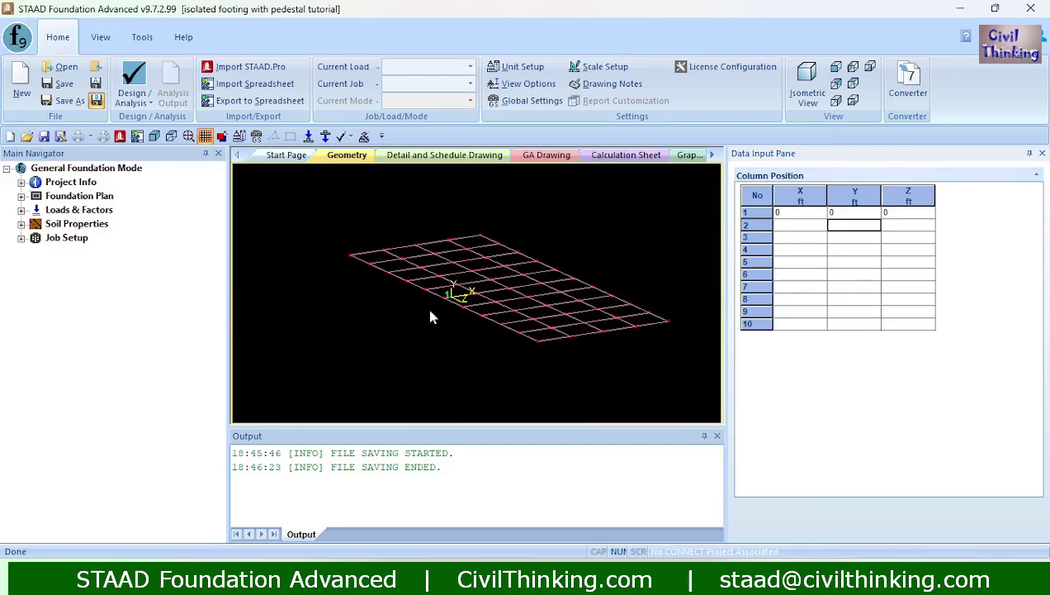
{"action": "scroll", "coordinate": [461, 324], "scroll_direction": "up", "scroll_amount": 8}
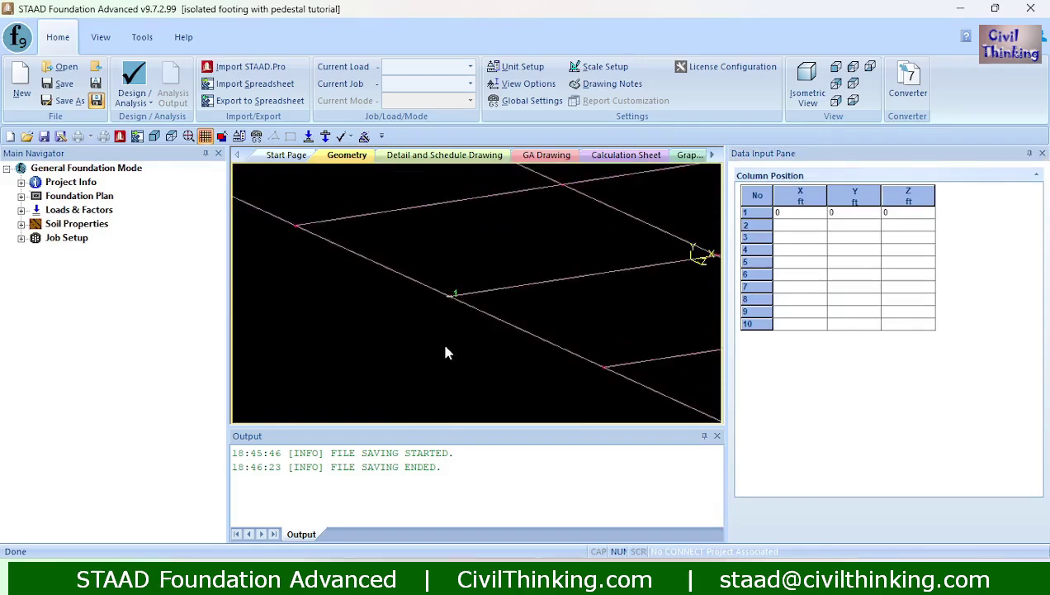
{"action": "scroll", "coordinate": [446, 354], "scroll_direction": "up", "scroll_amount": 5}
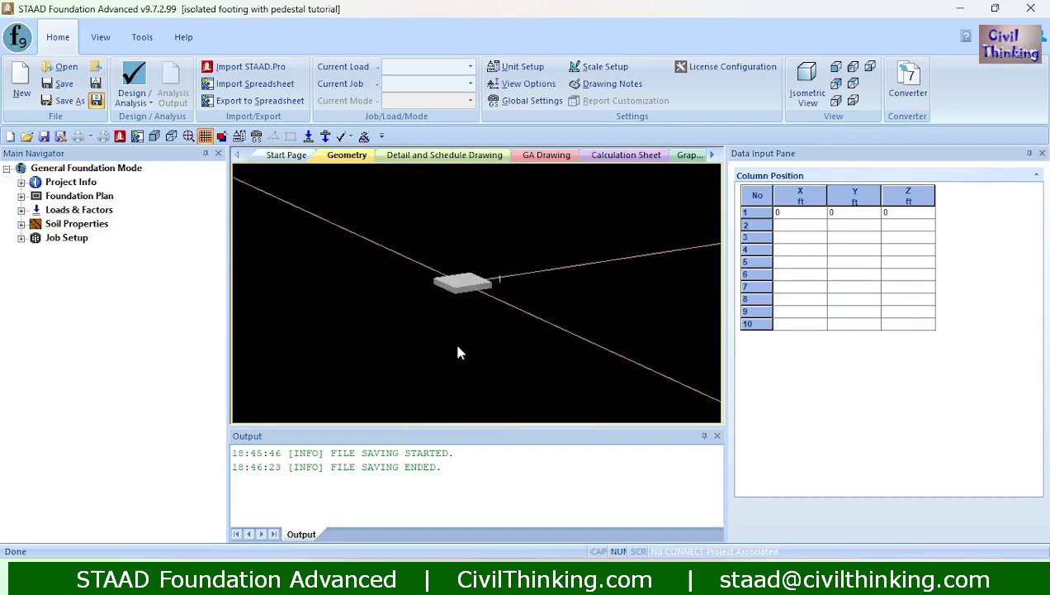
Set Show Grid to No in Linear Grid Setup and bring up the Column Dimension table
{"action": "left_click", "coordinate": [72, 196]}
{"action": "left_click", "coordinate": [21, 196]}
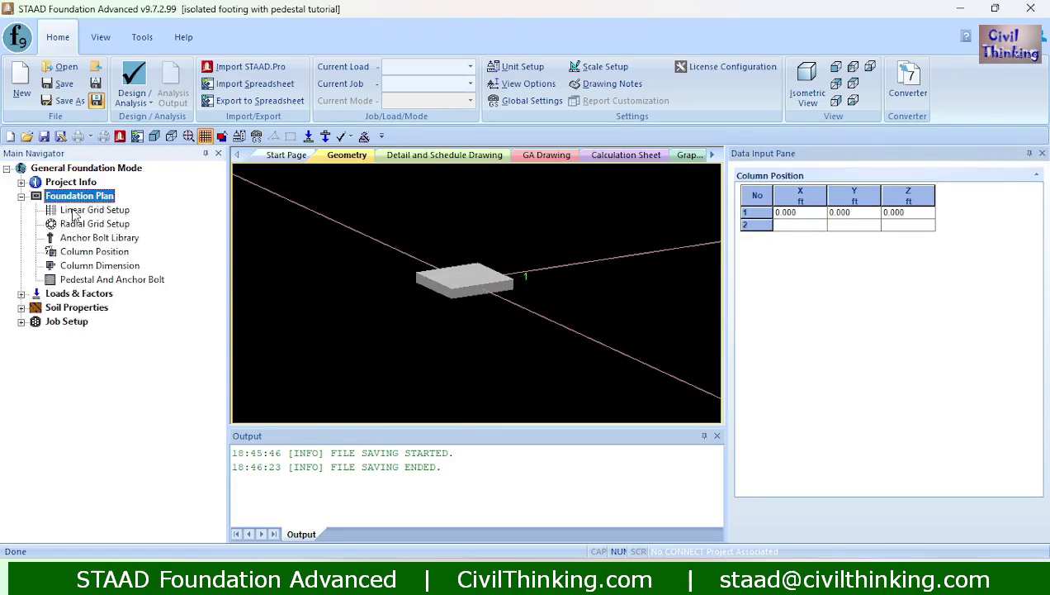
{"action": "left_click", "coordinate": [76, 211]}
{"action": "left_click", "coordinate": [912, 388]}
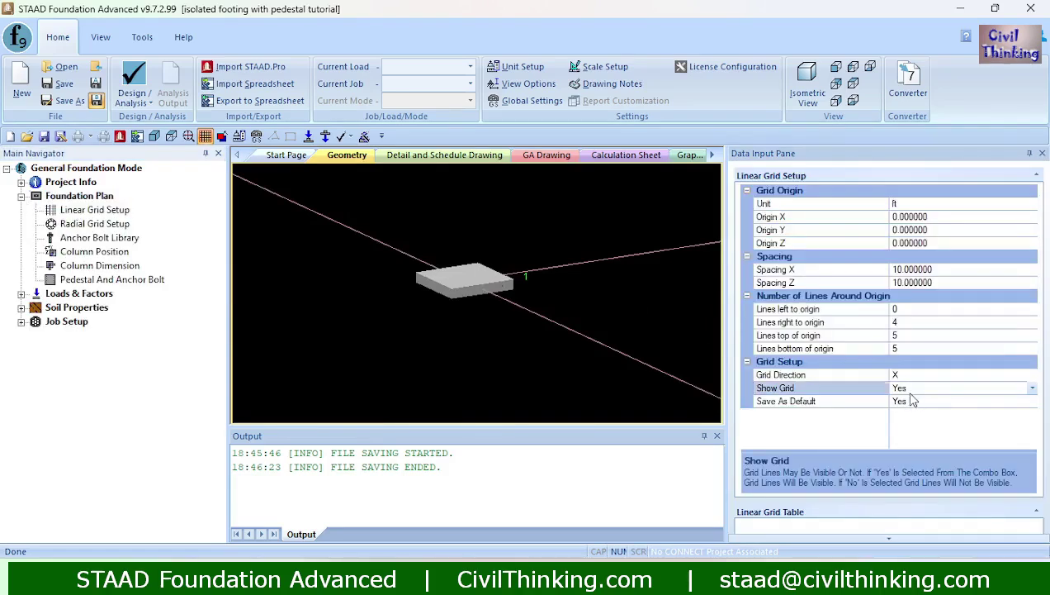
{"action": "left_click", "coordinate": [1032, 387]}
{"action": "left_click", "coordinate": [941, 412]}
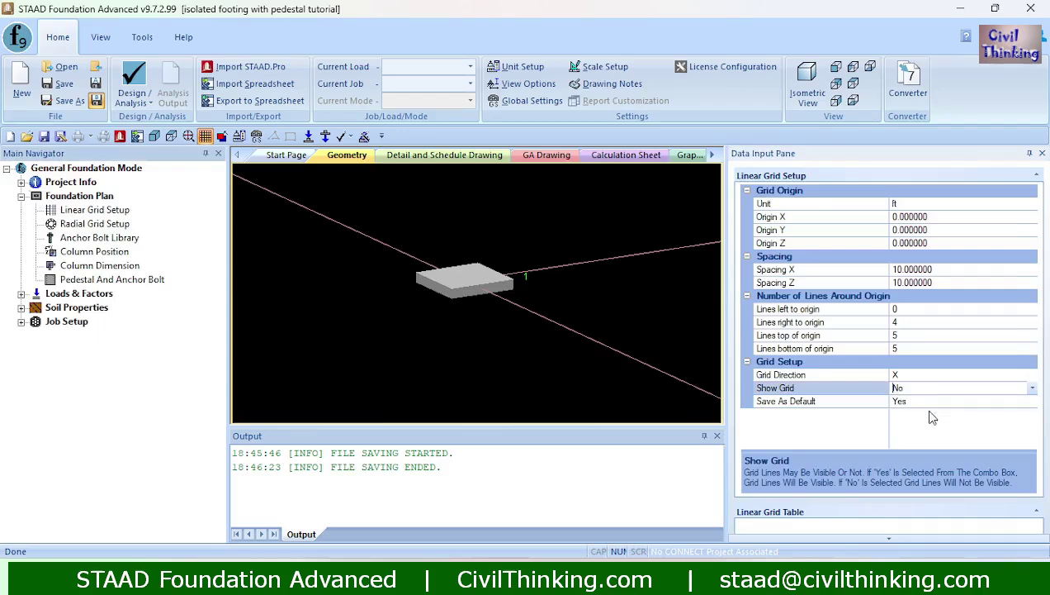
{"action": "left_click", "coordinate": [906, 349]}
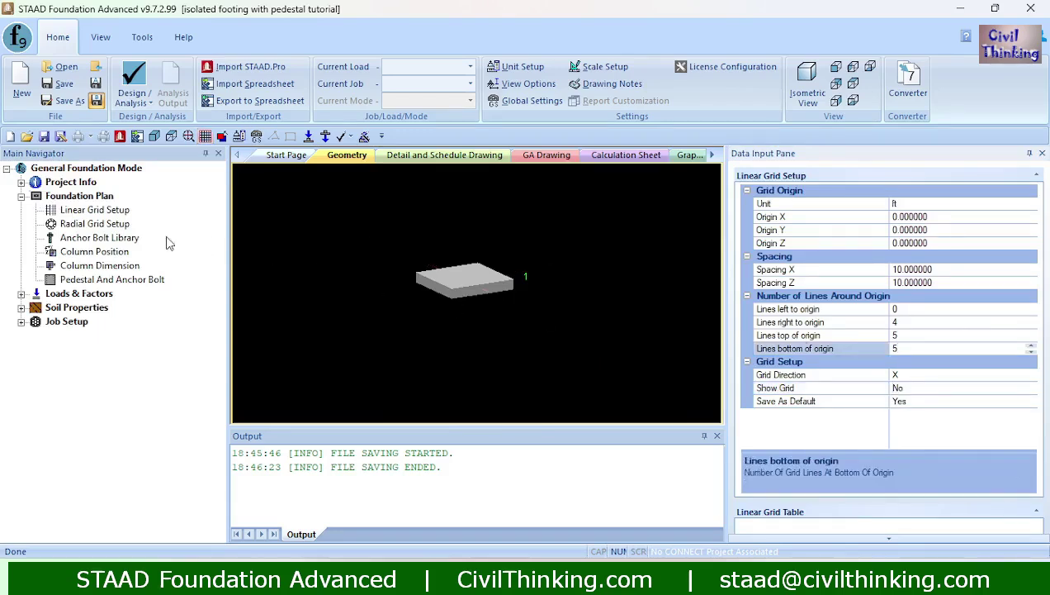
{"action": "left_click", "coordinate": [73, 266]}
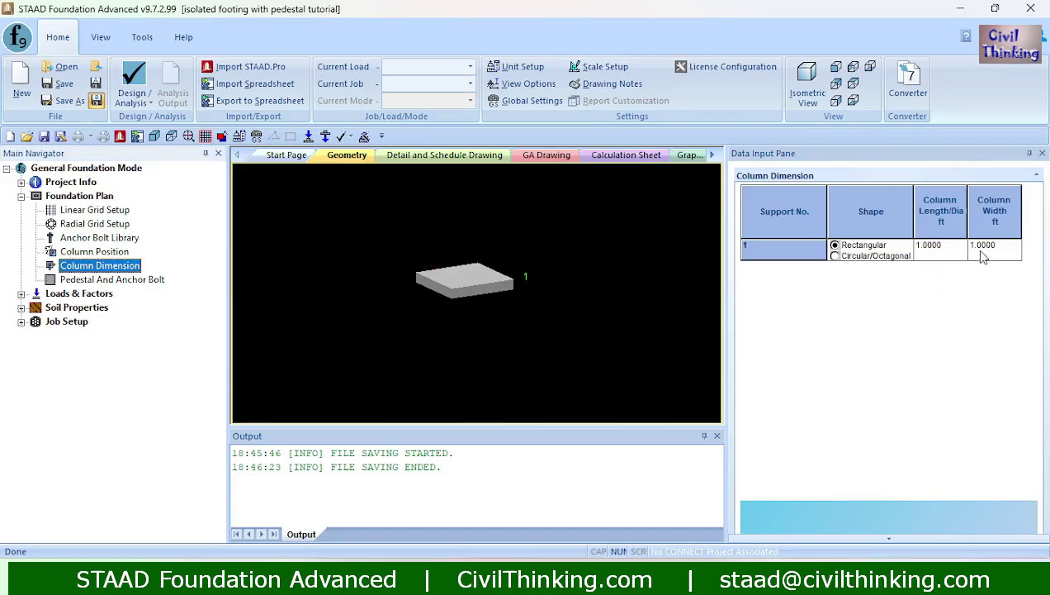
Add a 2 × 2 ft pedestal to support 1's footing
{"action": "left_click", "coordinate": [933, 251]}
{"action": "left_click", "coordinate": [551, 305]}
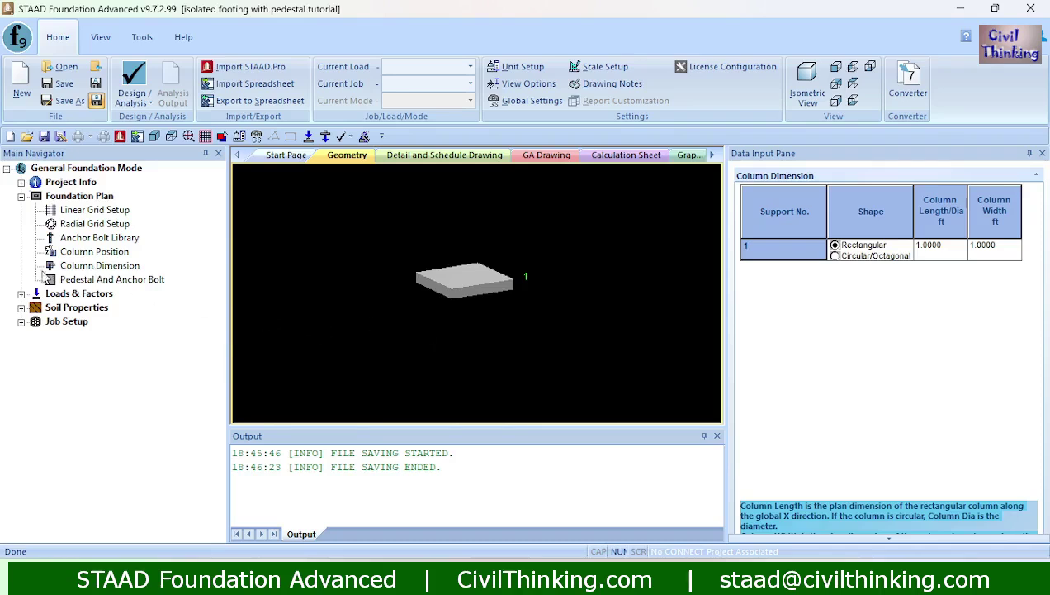
{"action": "left_click", "coordinate": [109, 281]}
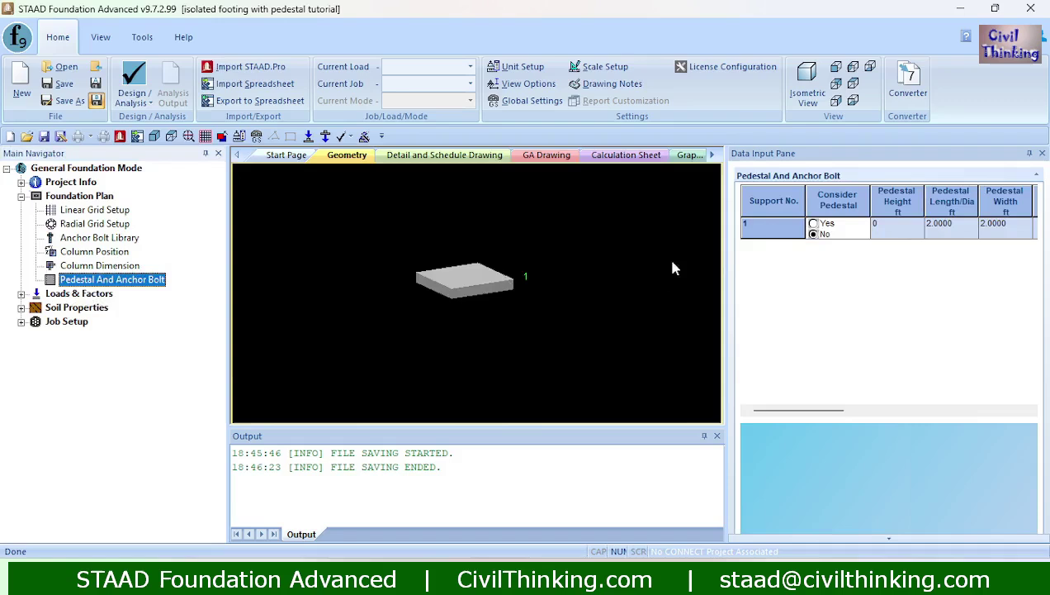
{"action": "left_click", "coordinate": [814, 224]}
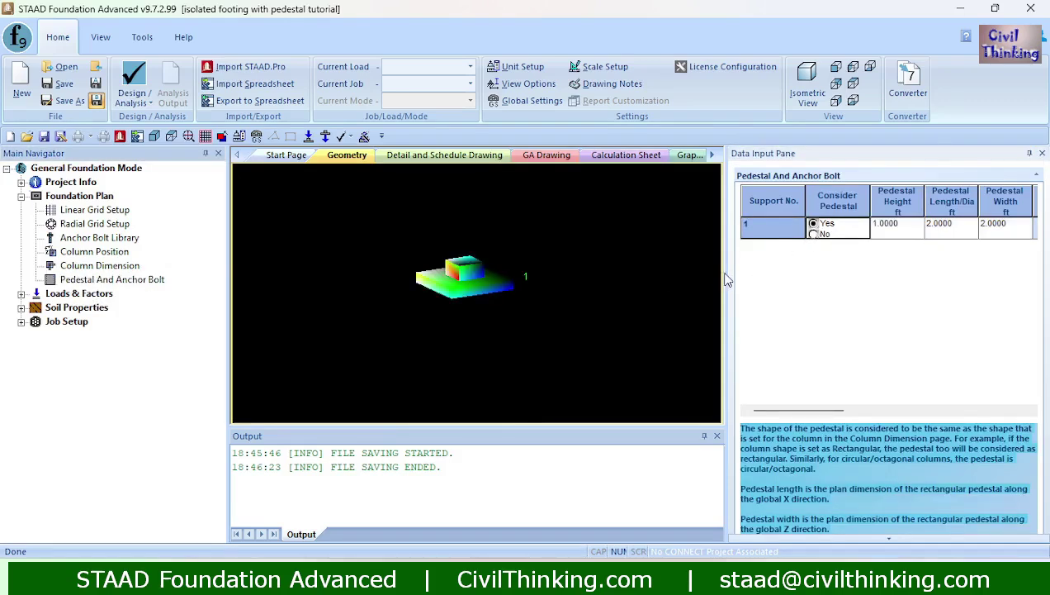
{"action": "left_click_drag", "start_coordinate": [722, 279], "coordinate": [664, 271]}
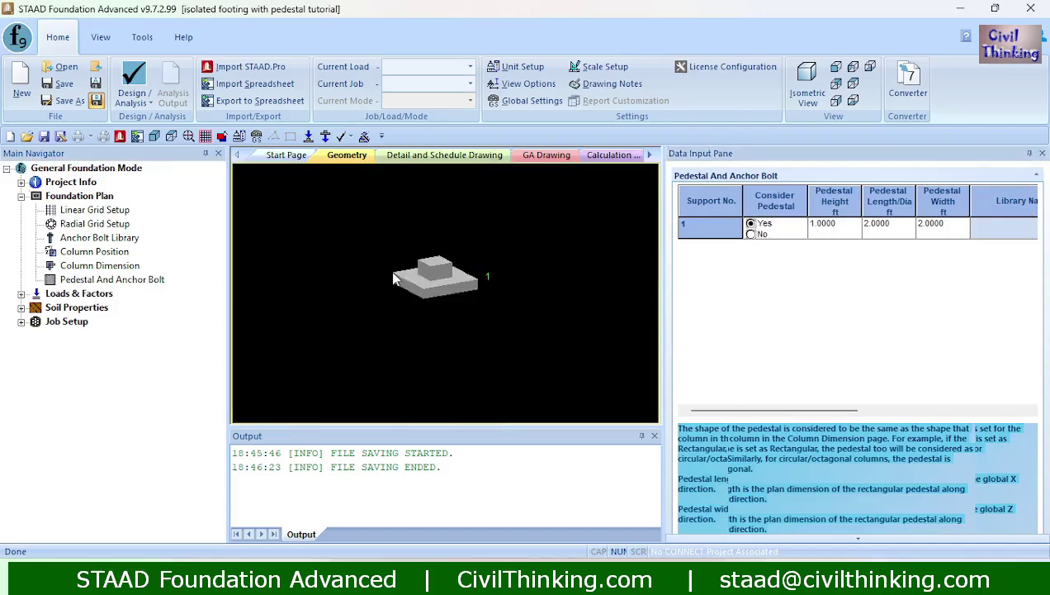
{"action": "left_click", "coordinate": [751, 233]}
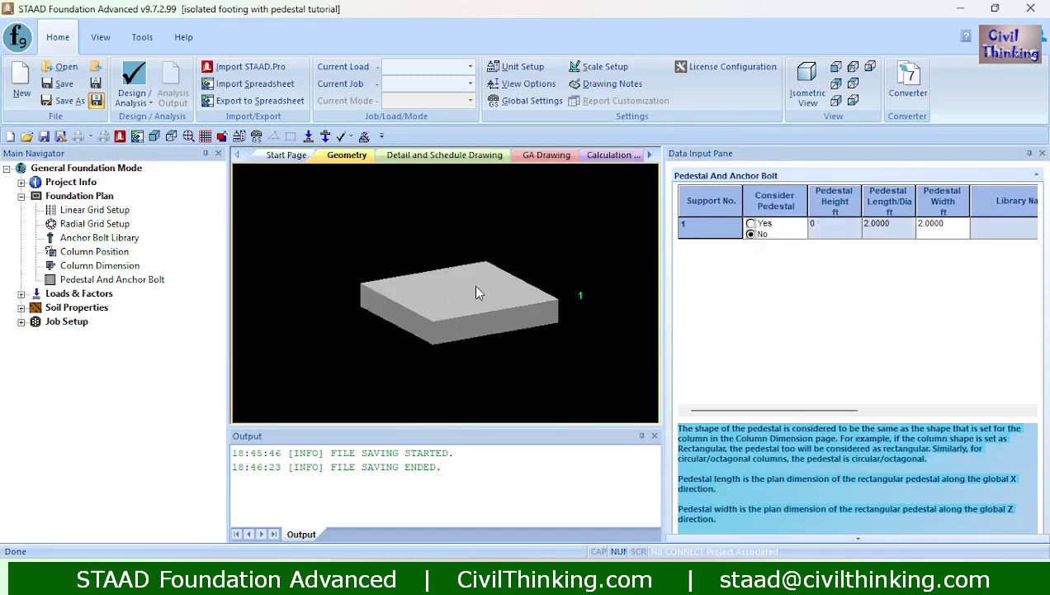
{"action": "left_click", "coordinate": [751, 224]}
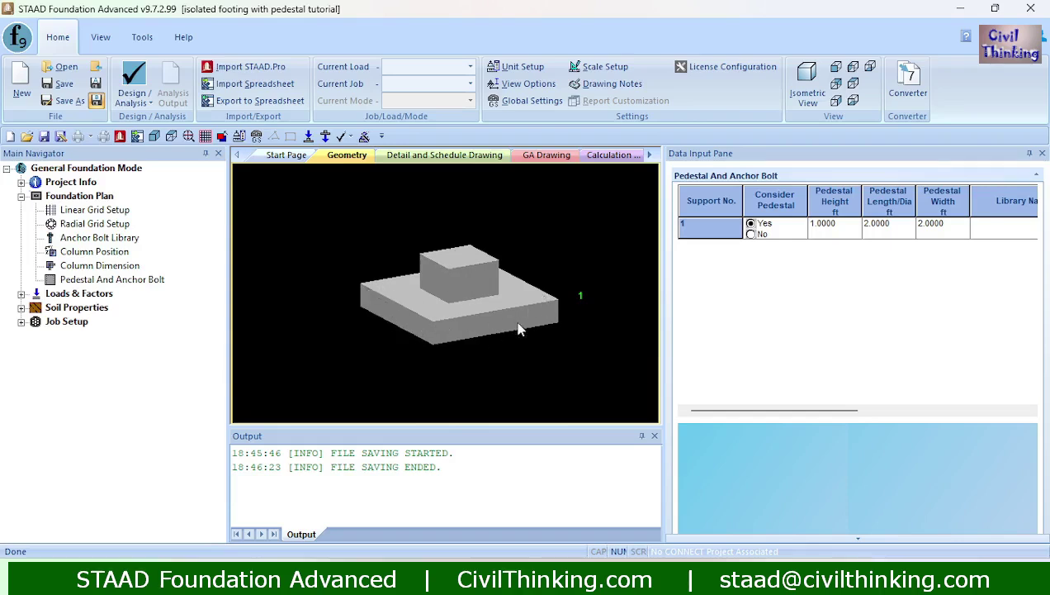
Recheck the 1 ft column dimensions and pedestal settings, then bring up Load Description
{"action": "left_click", "coordinate": [116, 265]}
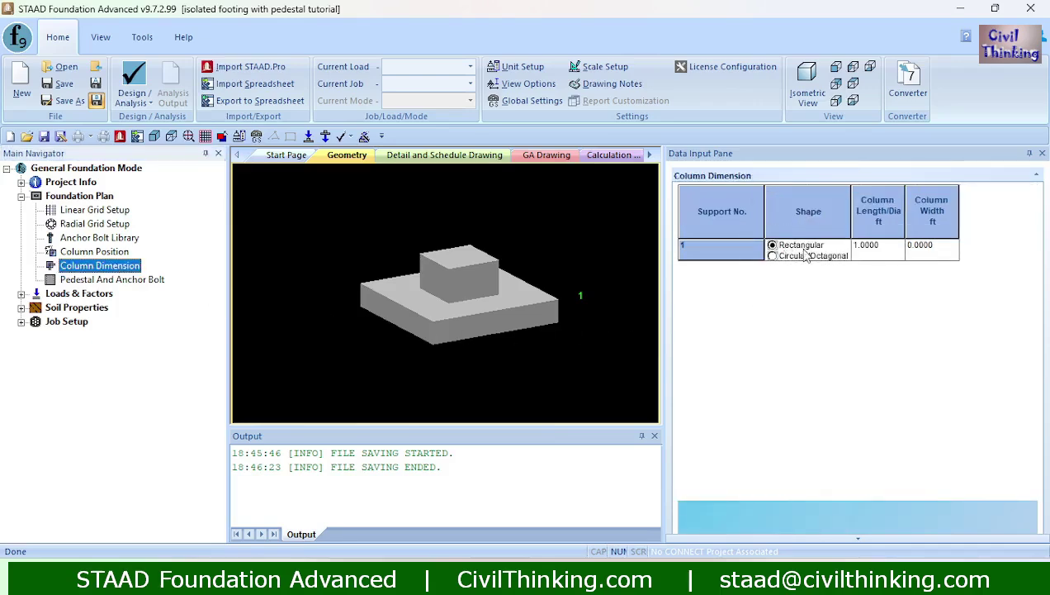
{"action": "left_click", "coordinate": [138, 281]}
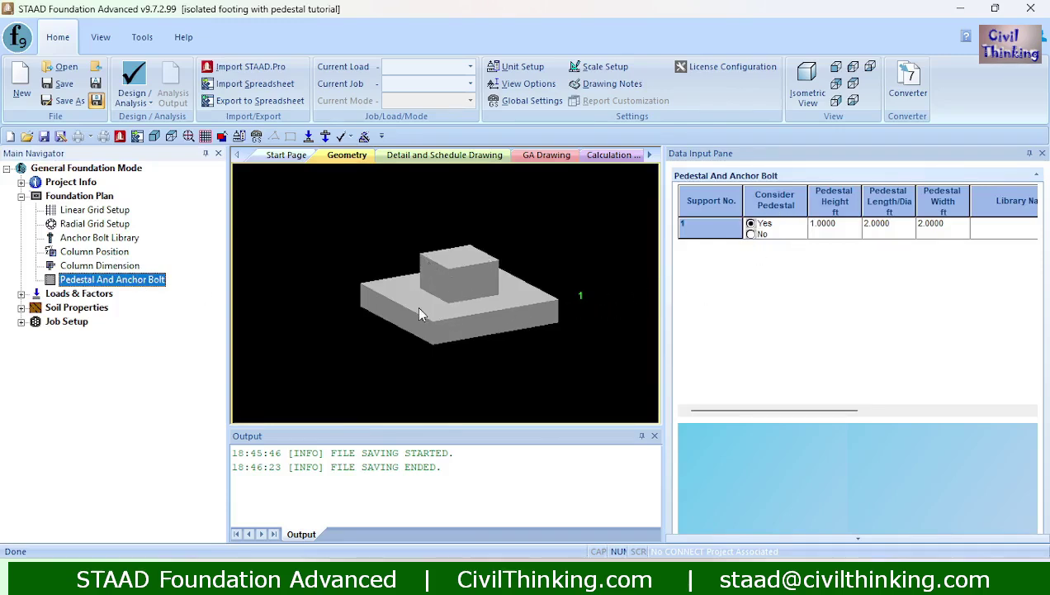
{"action": "left_click", "coordinate": [91, 265]}
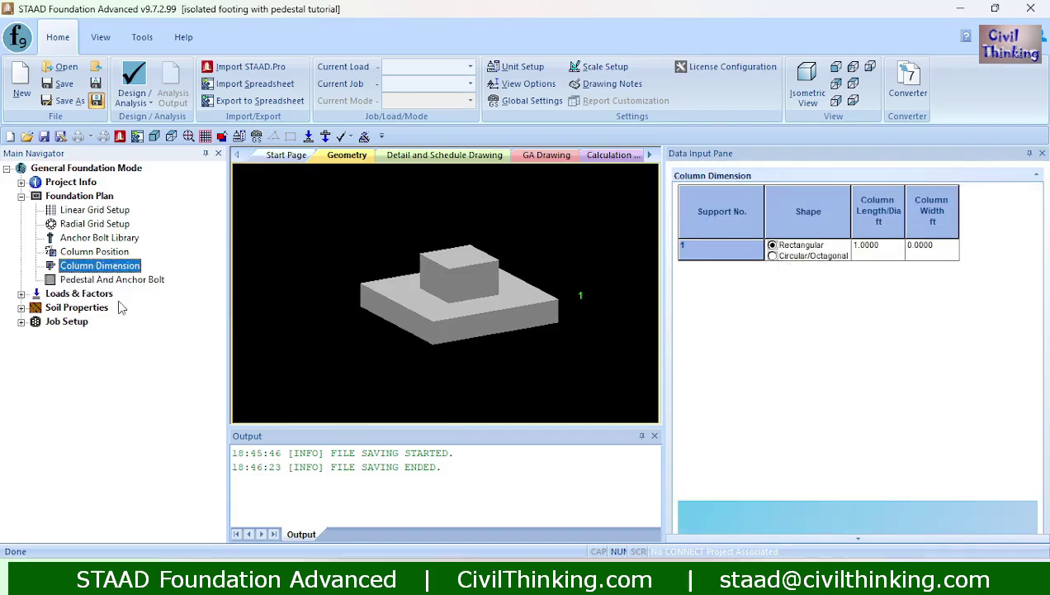
{"action": "left_click", "coordinate": [109, 281]}
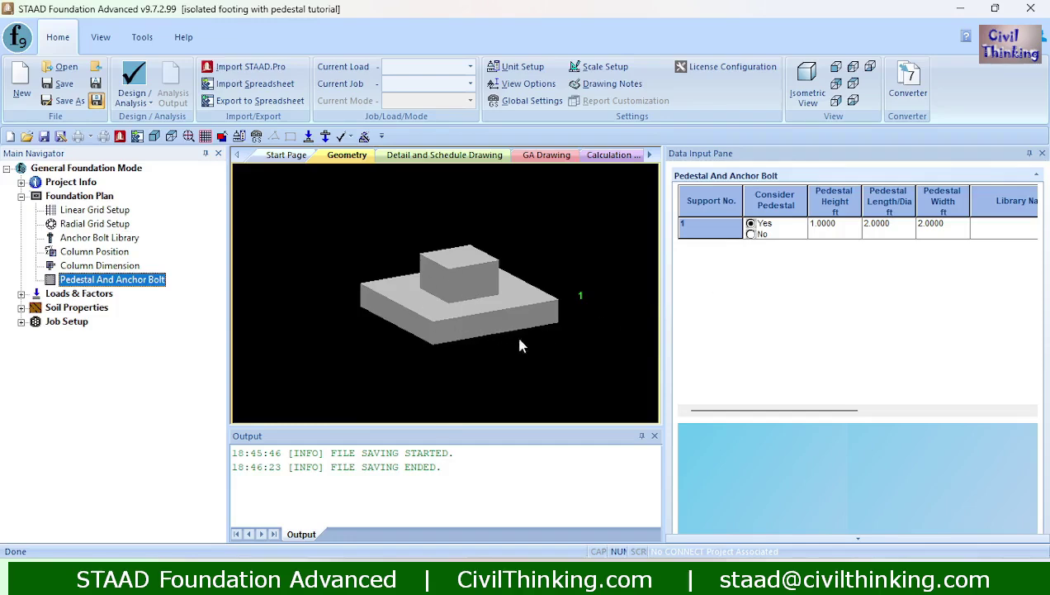
{"action": "left_click", "coordinate": [49, 294]}
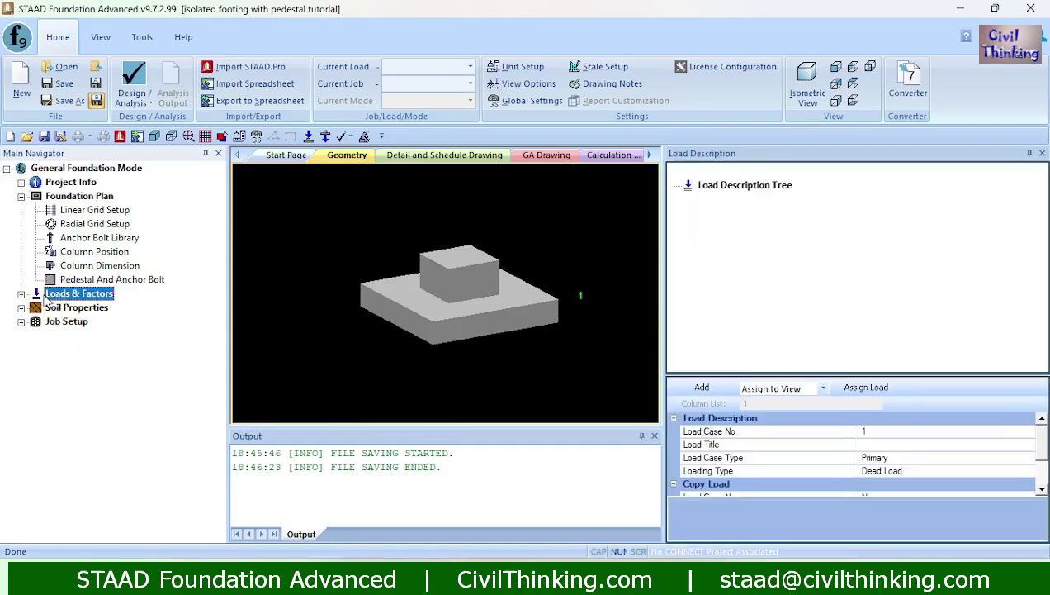
Create load case 1 titled 'dead' and load case 2 titled 'live load' of type Live Load
{"action": "left_click", "coordinate": [875, 445]}
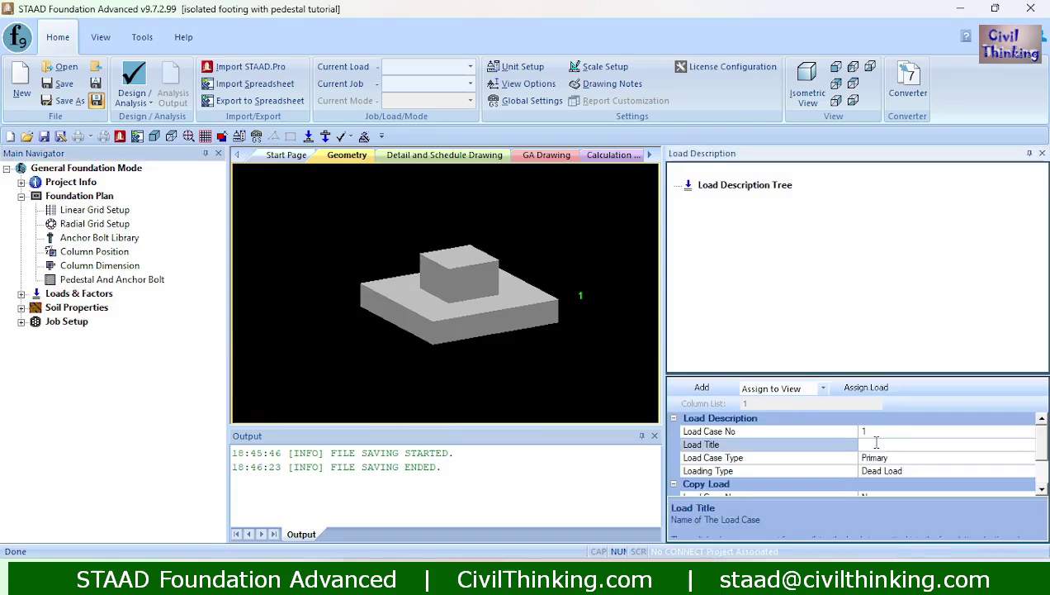
{"action": "type", "text": "dead load"}
{"action": "left_click", "coordinate": [702, 387]}
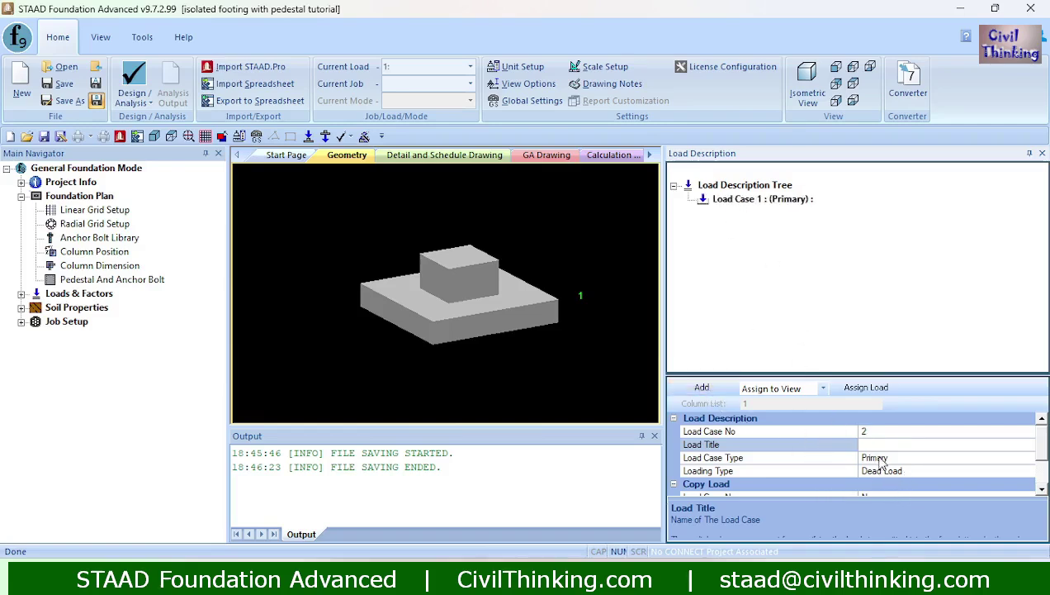
{"action": "type", "text": "live load"}
{"action": "left_click", "coordinate": [890, 470]}
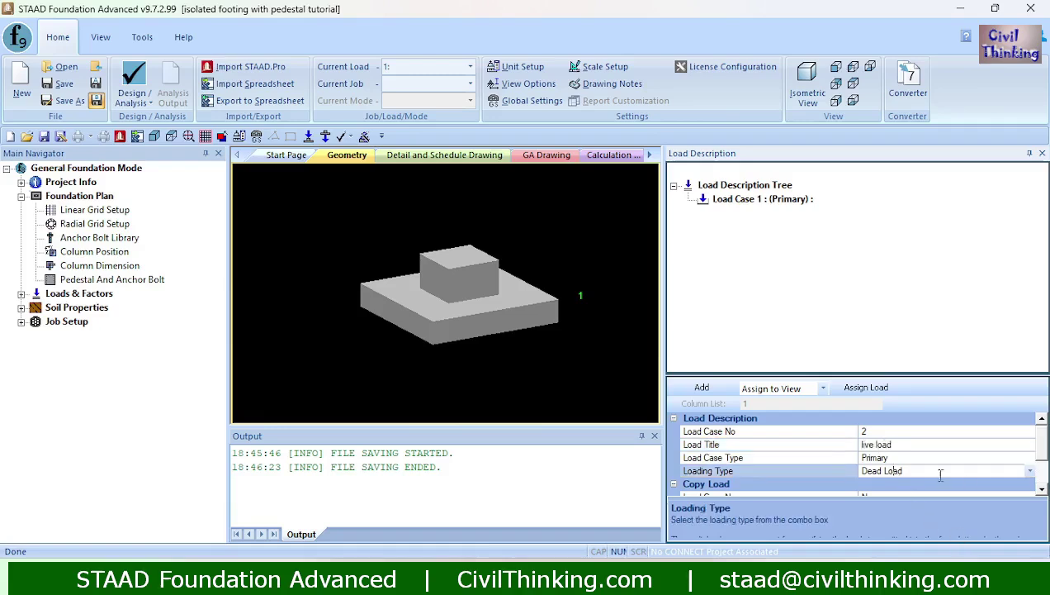
{"action": "left_click", "coordinate": [1029, 471]}
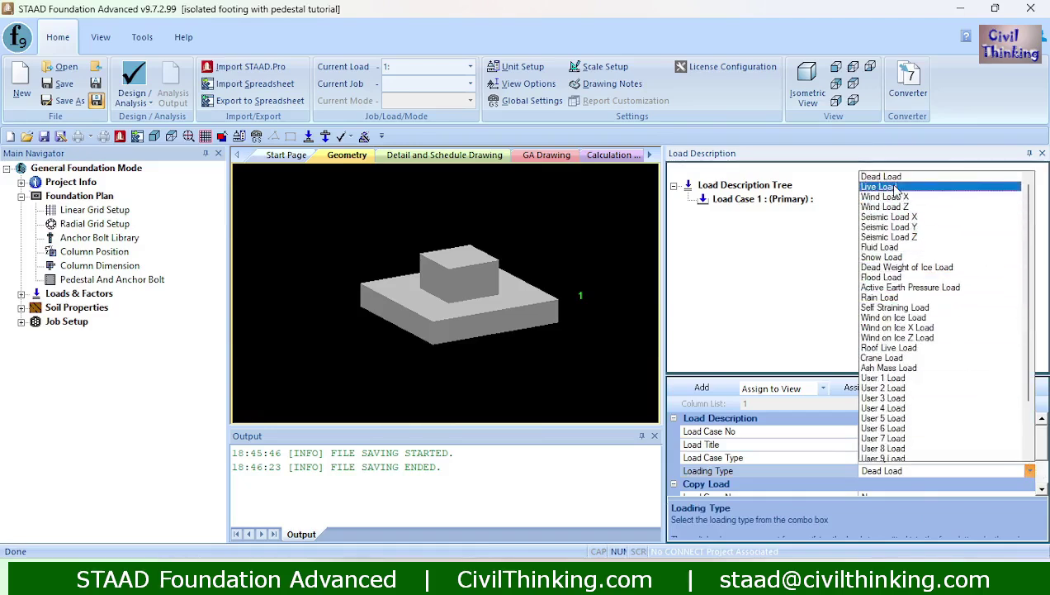
{"action": "left_click", "coordinate": [888, 188]}
{"action": "left_click", "coordinate": [698, 388]}
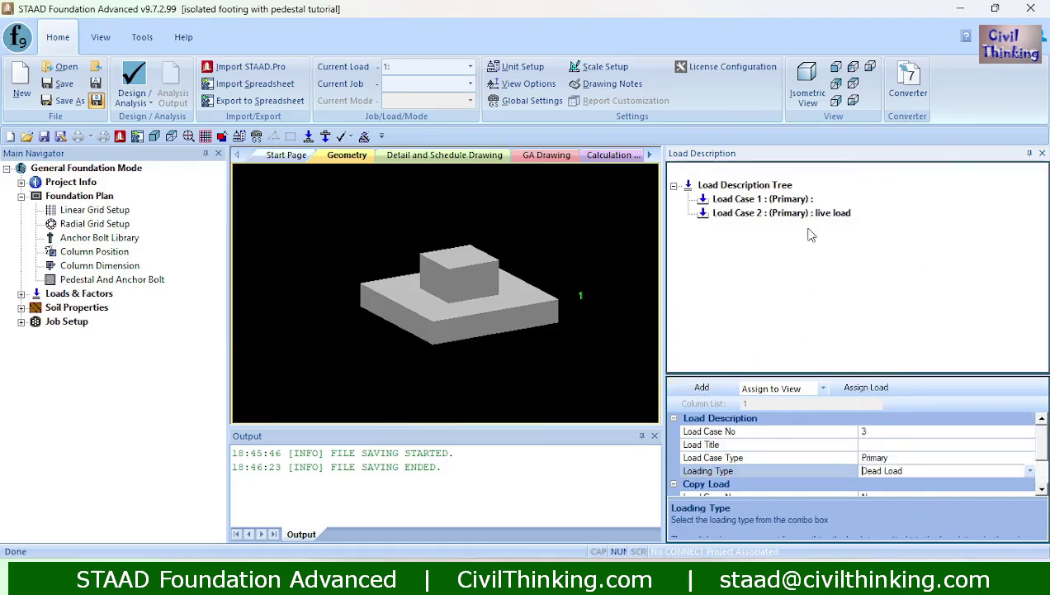
Start a column reaction load on load case 1 and select its Fy field
{"action": "left_click", "coordinate": [754, 200]}
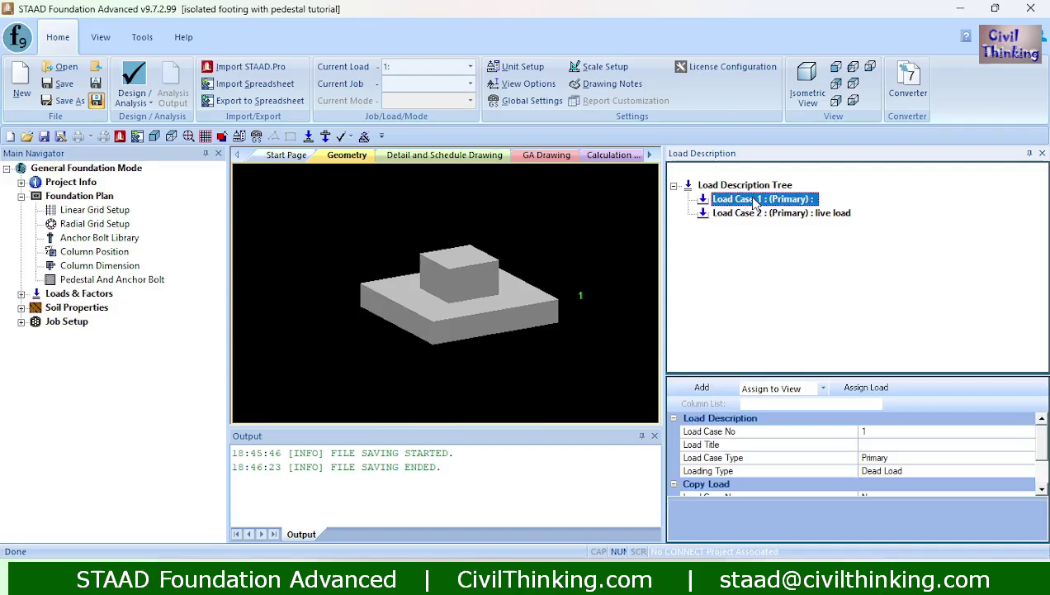
{"action": "right_click", "coordinate": [753, 200]}
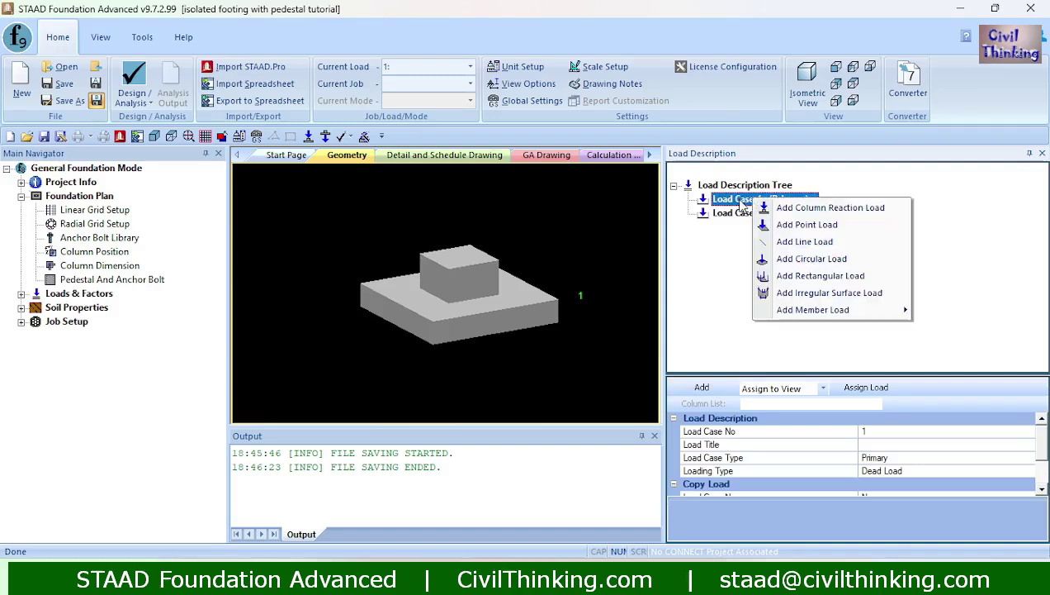
{"action": "left_click", "coordinate": [777, 210]}
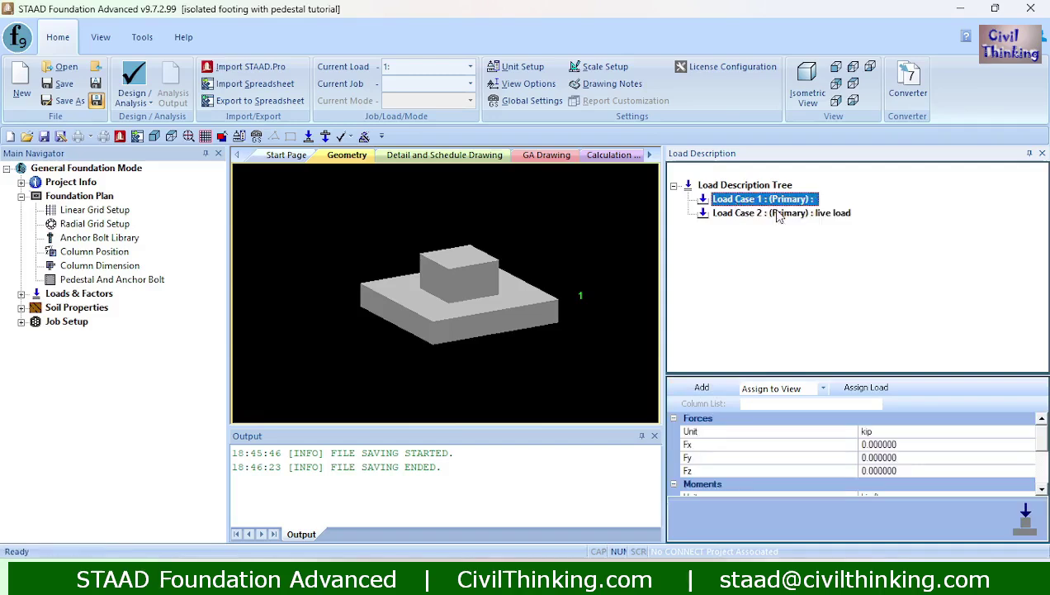
{"action": "left_click", "coordinate": [882, 458]}
{"action": "left_click", "coordinate": [881, 459]}
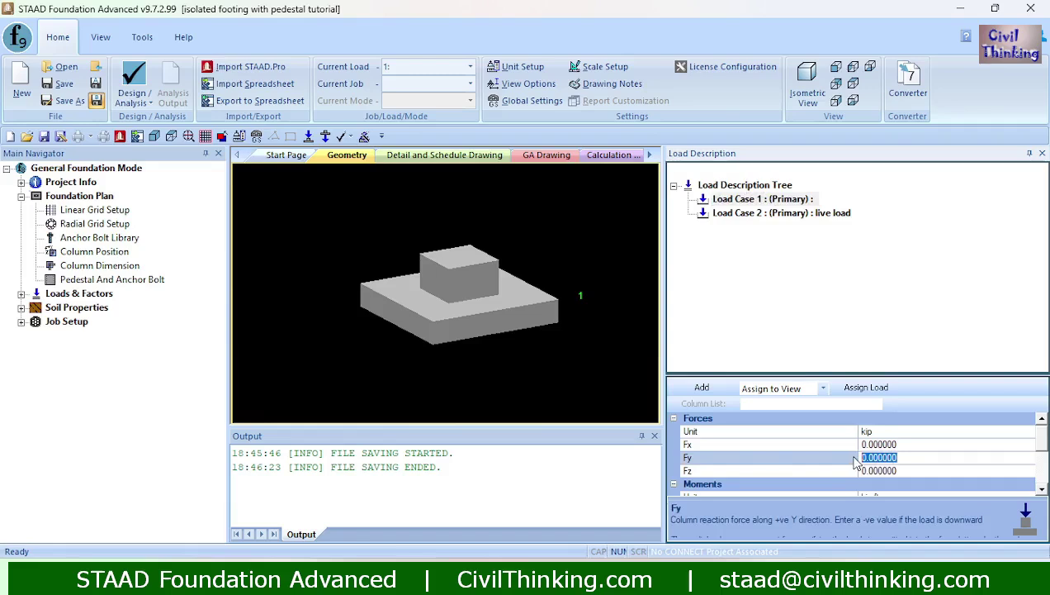
Add load case 1's column reaction with Fy = -50 kip
{"action": "type", "text": "-50"}
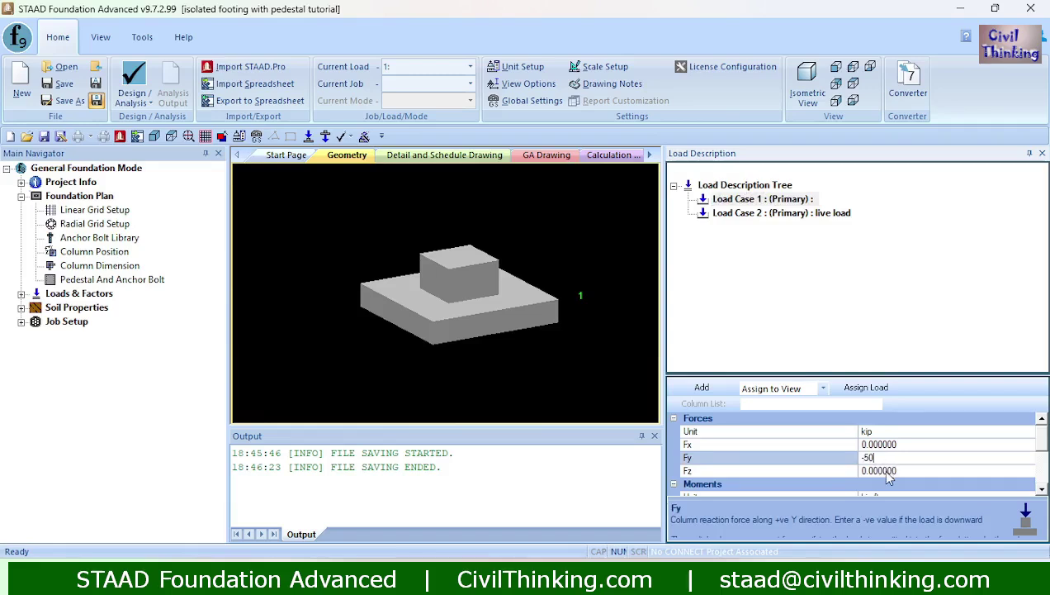
{"action": "left_click", "coordinate": [884, 468]}
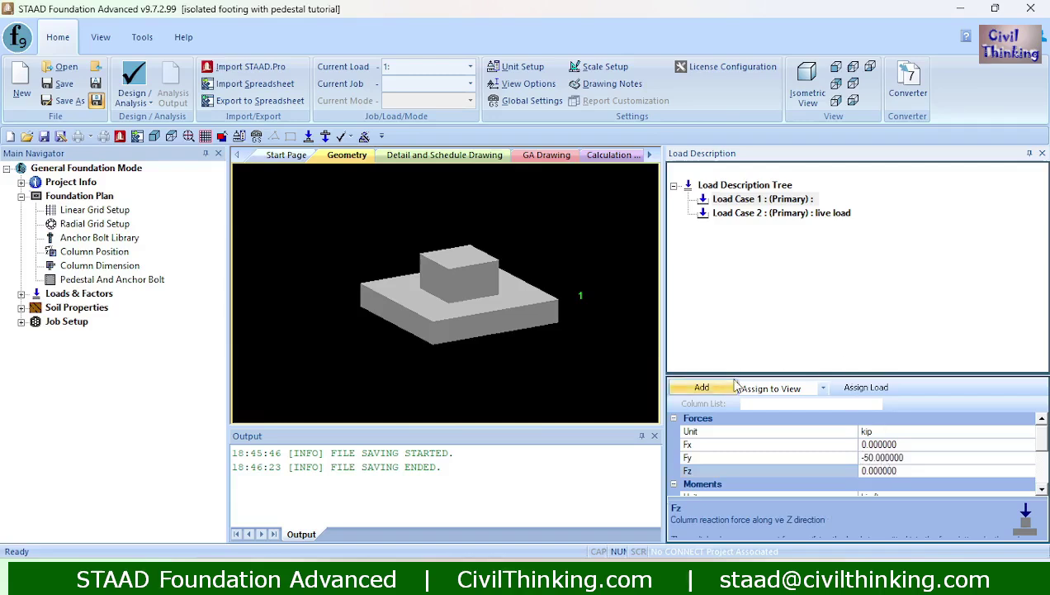
{"action": "left_click", "coordinate": [698, 390]}
Add a column reaction of Fy = -20 kip to live load case 2
{"action": "left_click", "coordinate": [747, 240]}
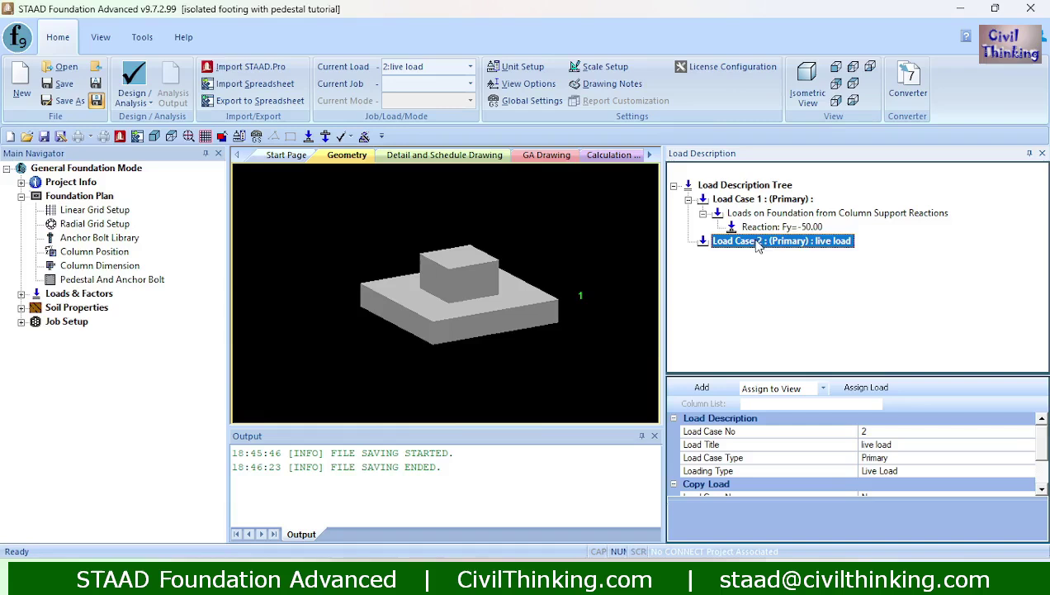
{"action": "right_click", "coordinate": [776, 246]}
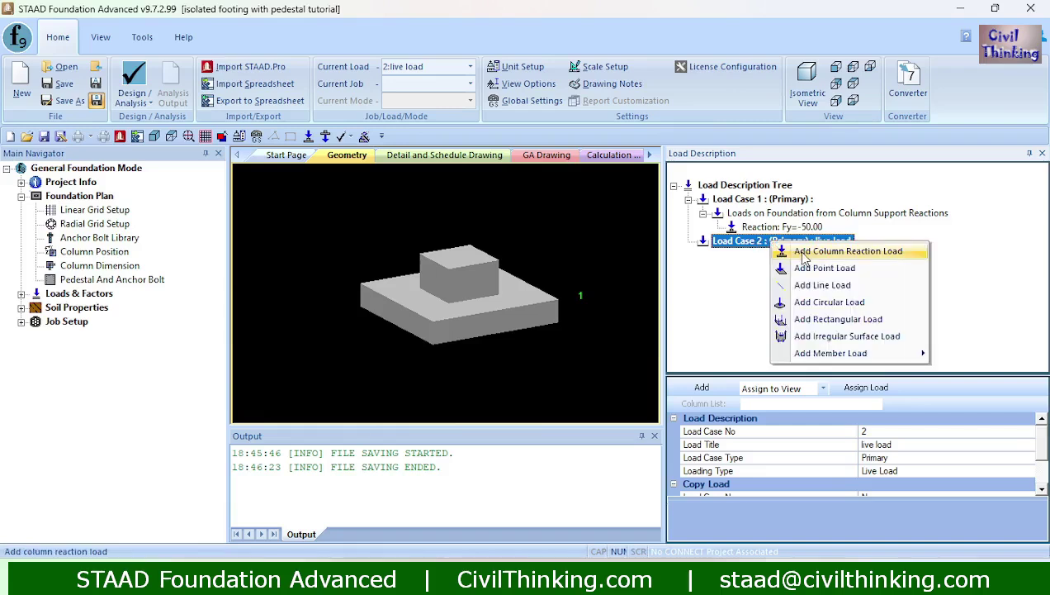
{"action": "left_click", "coordinate": [801, 253]}
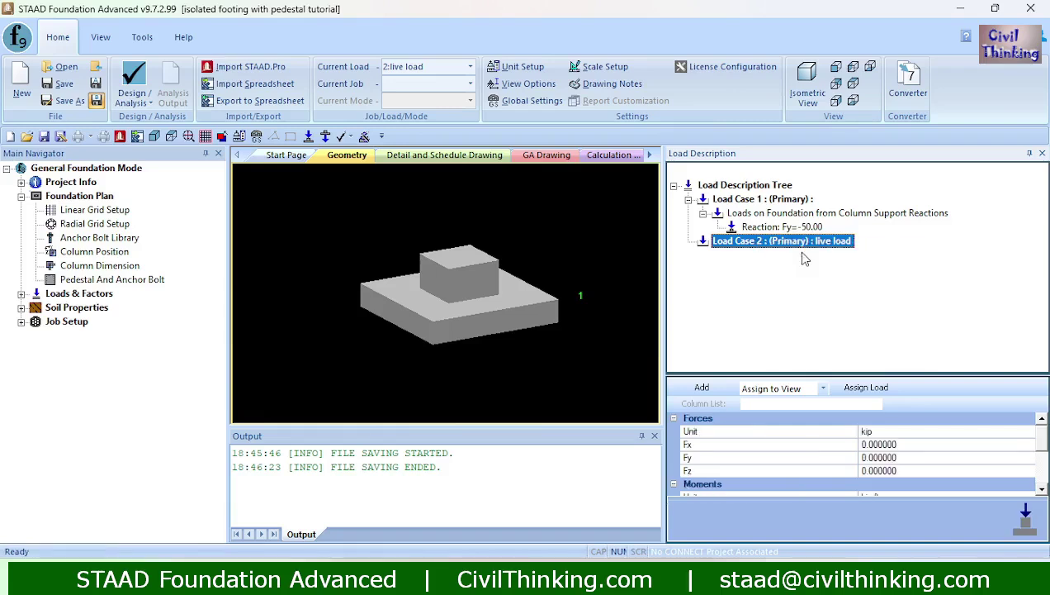
{"action": "left_click", "coordinate": [881, 457]}
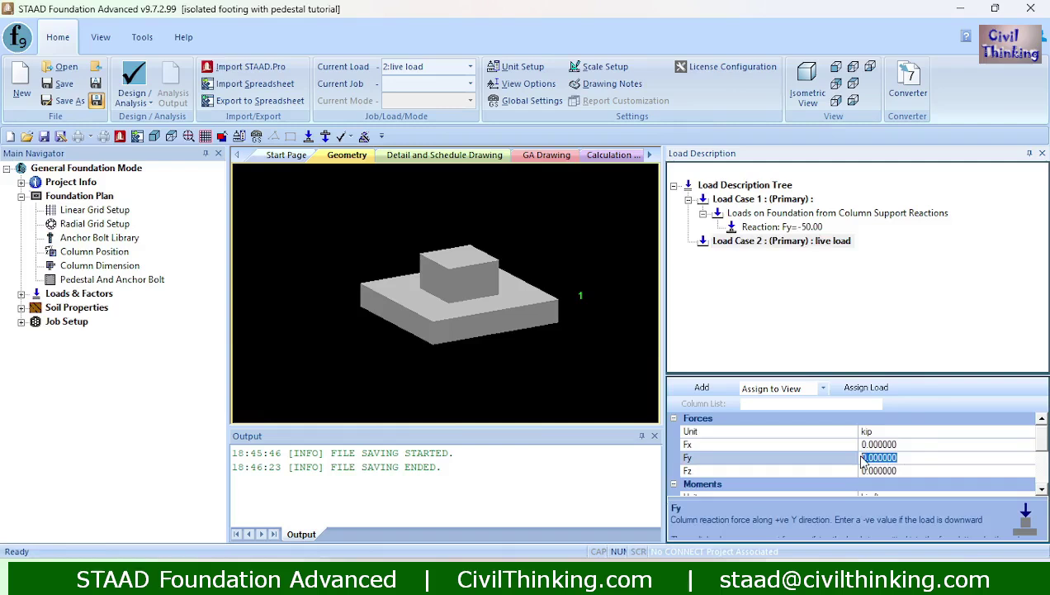
{"action": "type", "text": "-2"}
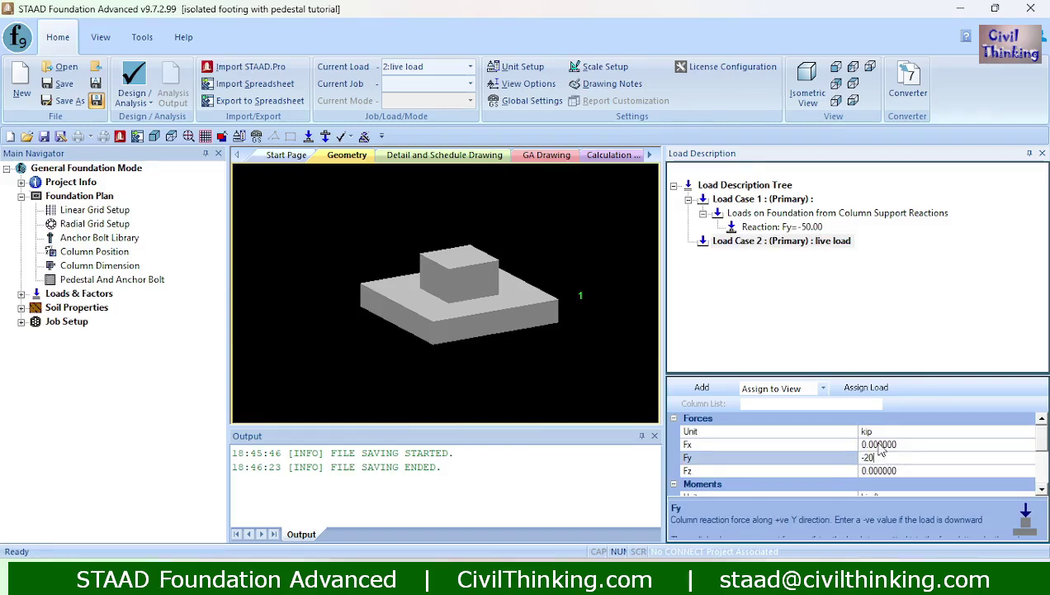
{"action": "left_click", "coordinate": [712, 389]}
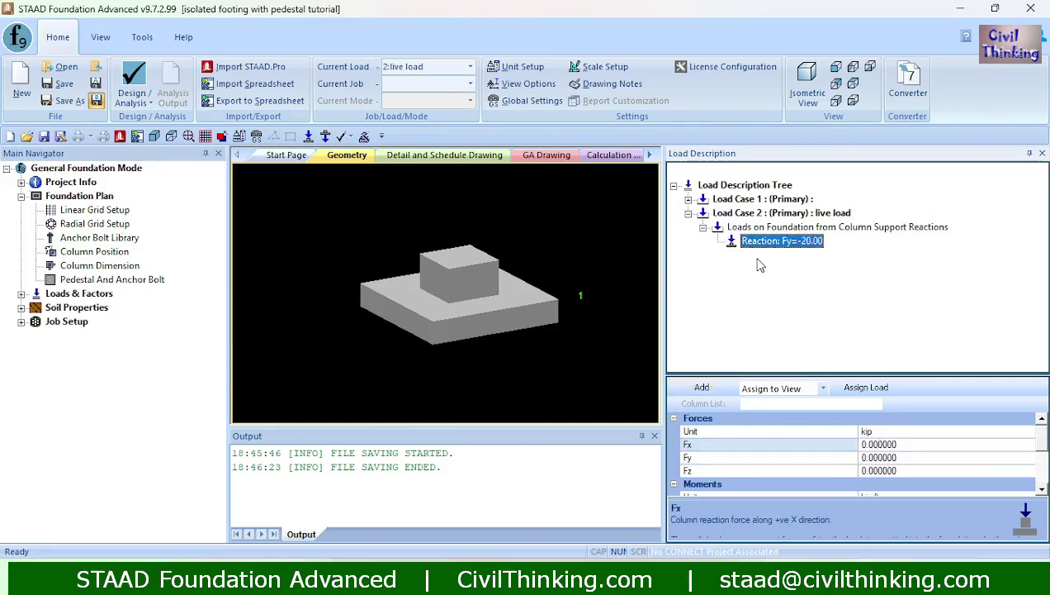
{"action": "left_click", "coordinate": [689, 199]}
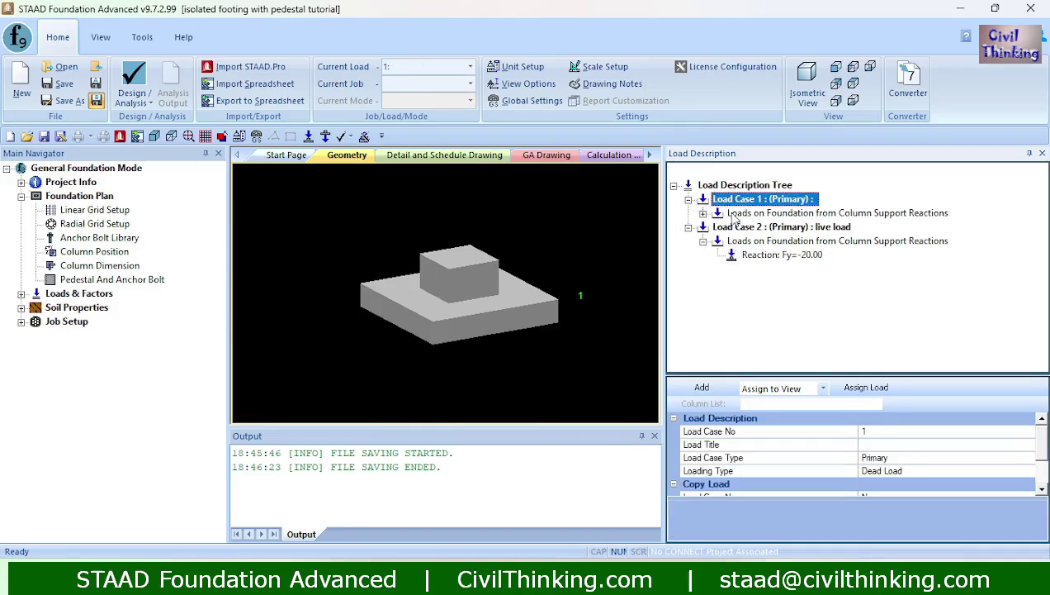
Assign the Fy = -50 and Fy = -20 reactions to column 1
{"action": "left_click", "coordinate": [703, 213]}
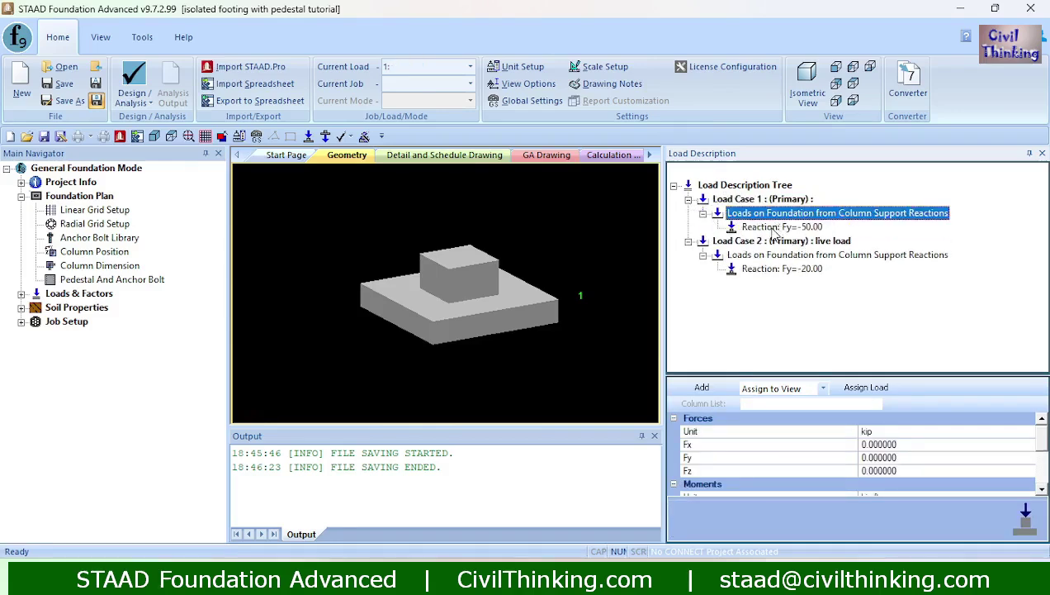
{"action": "left_click", "coordinate": [776, 227]}
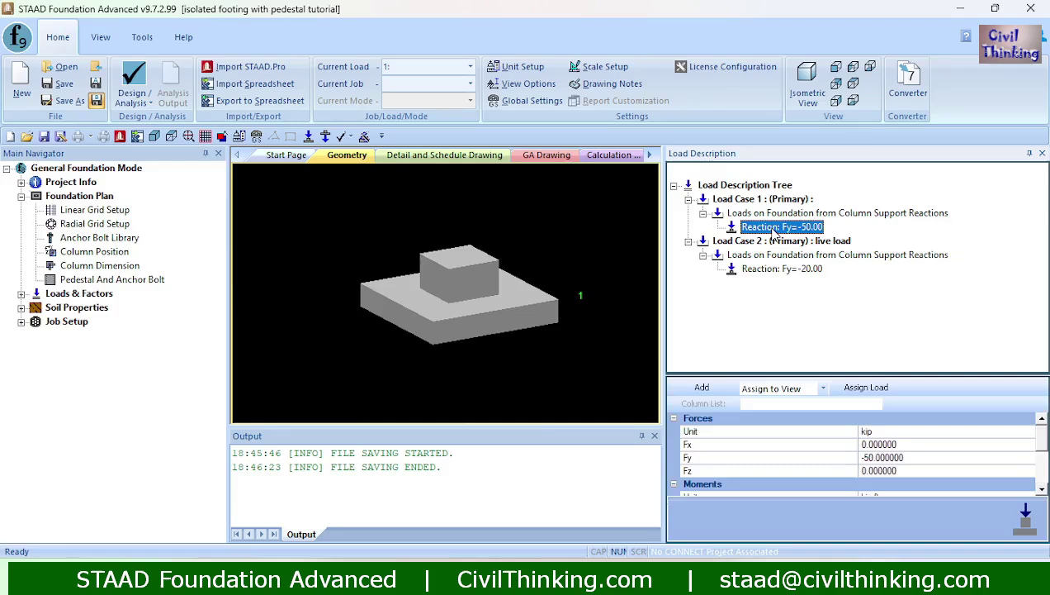
{"action": "left_click", "coordinate": [866, 388]}
{"action": "left_click", "coordinate": [690, 241]}
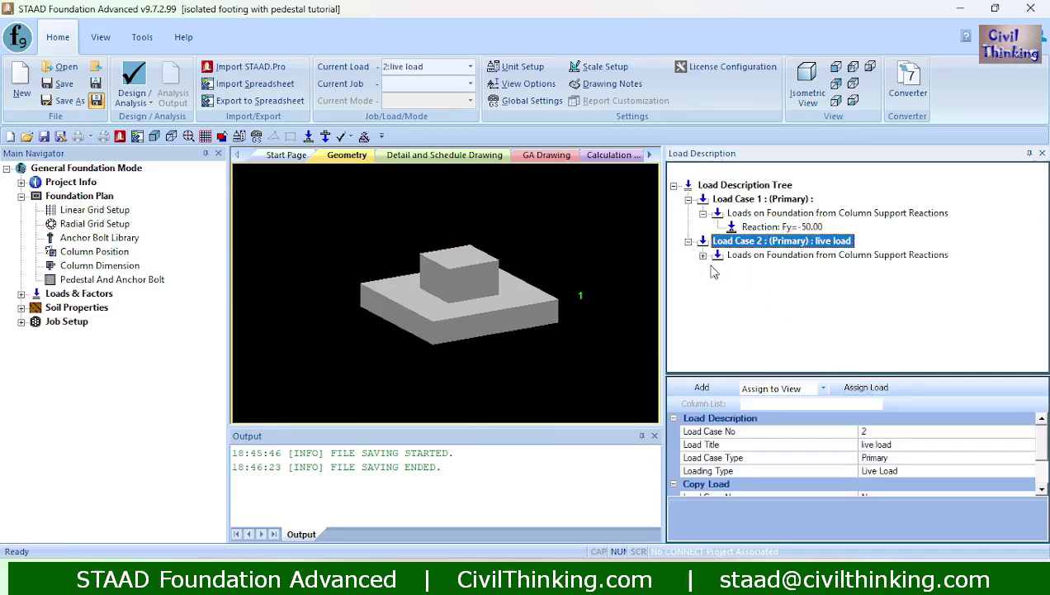
{"action": "left_click", "coordinate": [712, 258]}
{"action": "left_click", "coordinate": [771, 270]}
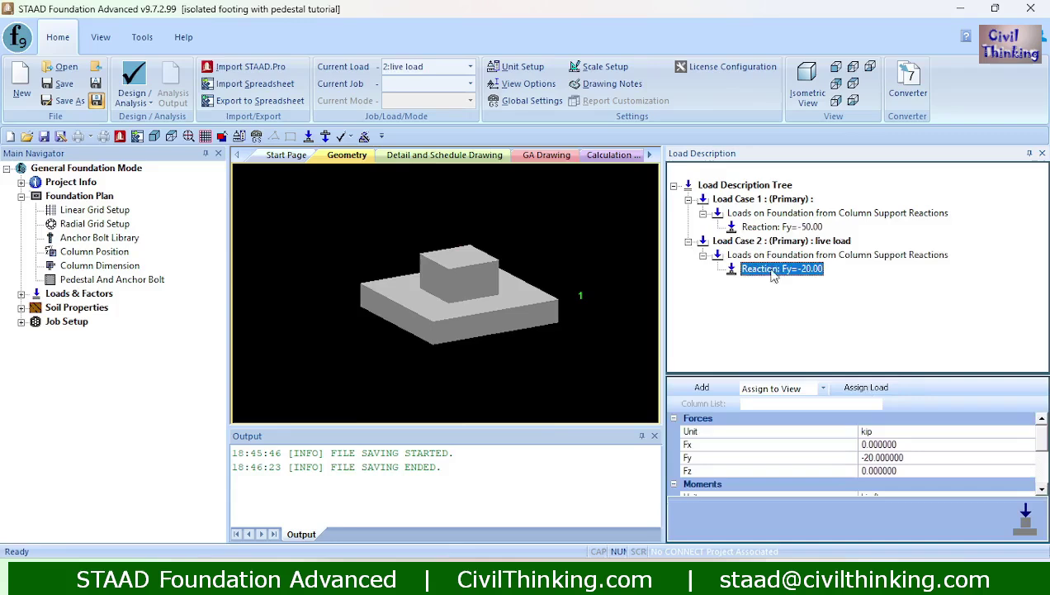
{"action": "left_click", "coordinate": [859, 385]}
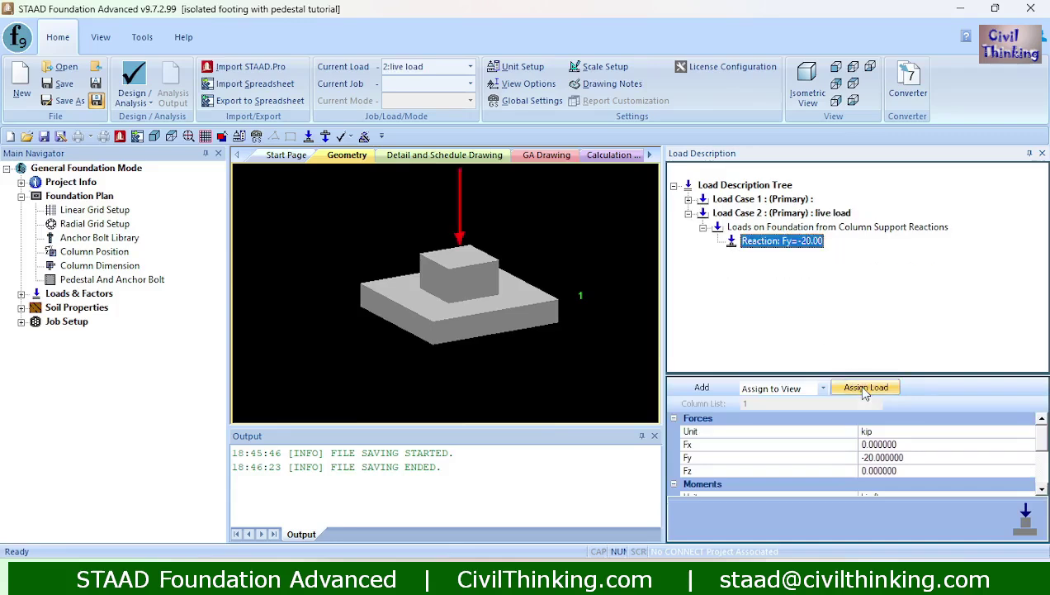
Verify both reactions are assigned, then expand Loads & Factors in the navigator
{"action": "left_click", "coordinate": [730, 227]}
{"action": "left_click", "coordinate": [689, 199]}
{"action": "left_click", "coordinate": [748, 213]}
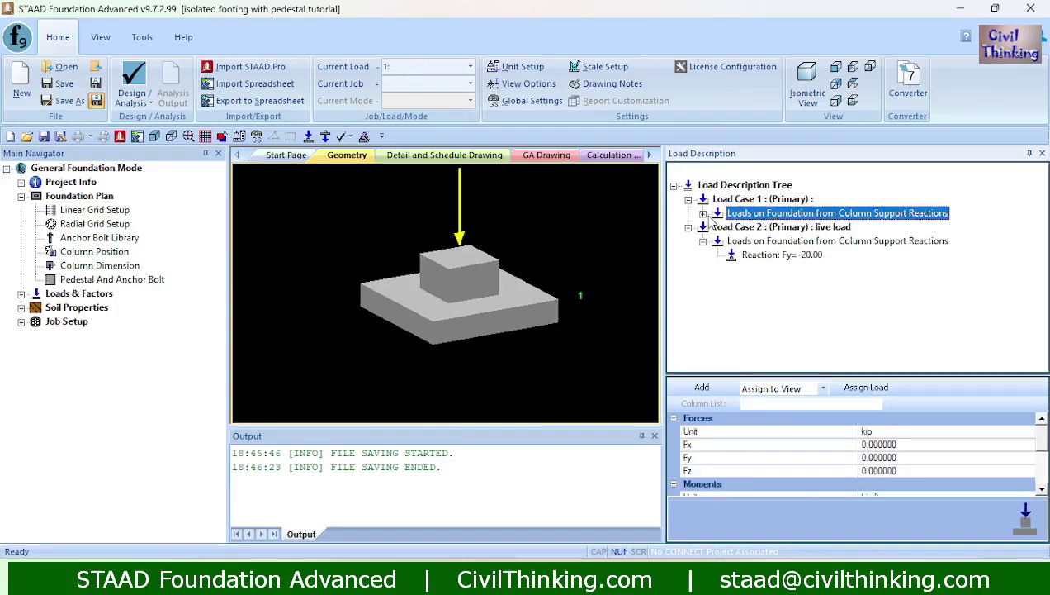
{"action": "left_click", "coordinate": [768, 228]}
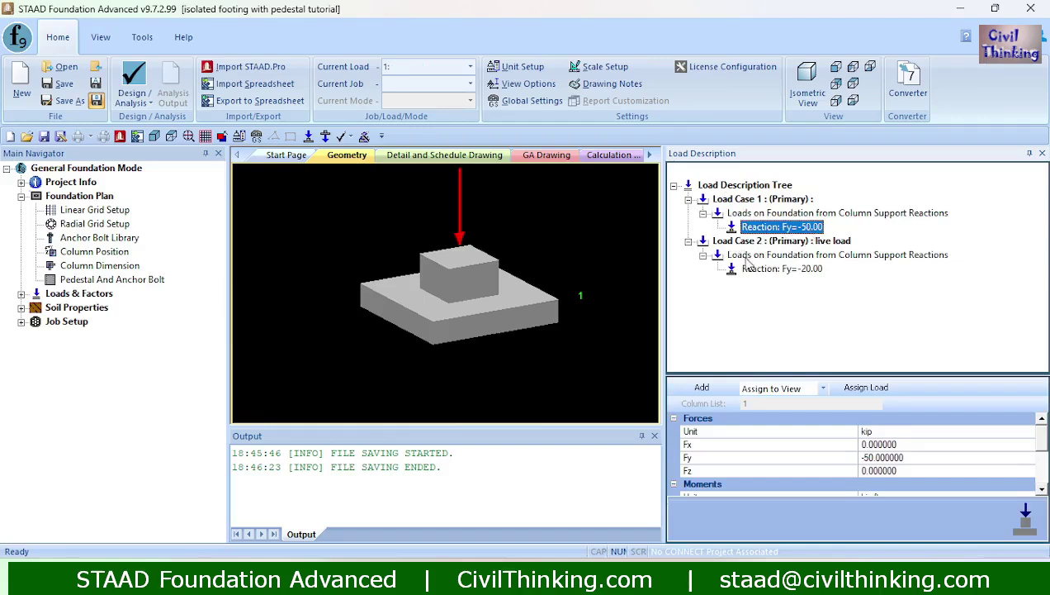
{"action": "left_click", "coordinate": [764, 270]}
{"action": "left_click", "coordinate": [768, 255]}
{"action": "left_click", "coordinate": [776, 269]}
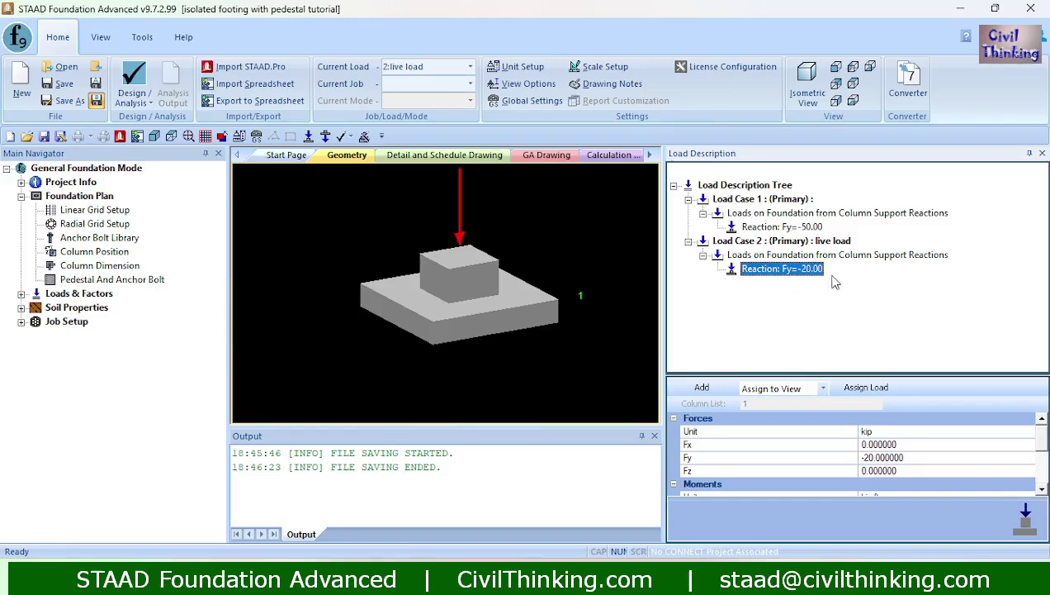
{"action": "left_click", "coordinate": [21, 294]}
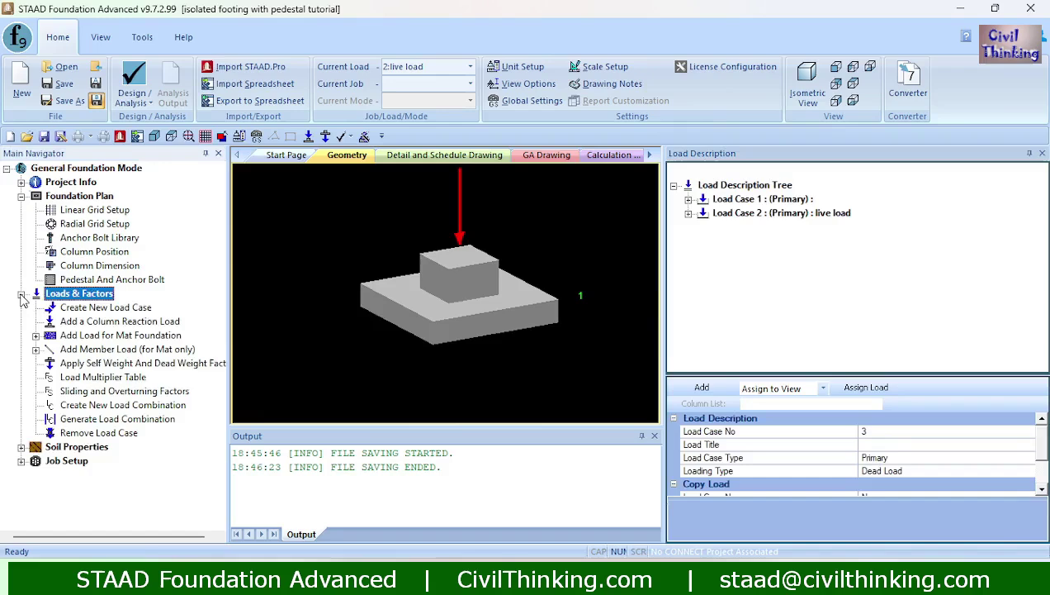
Generate the service and ultimate ASCE 7-16 load combinations, then close the generator
{"action": "left_click", "coordinate": [97, 420]}
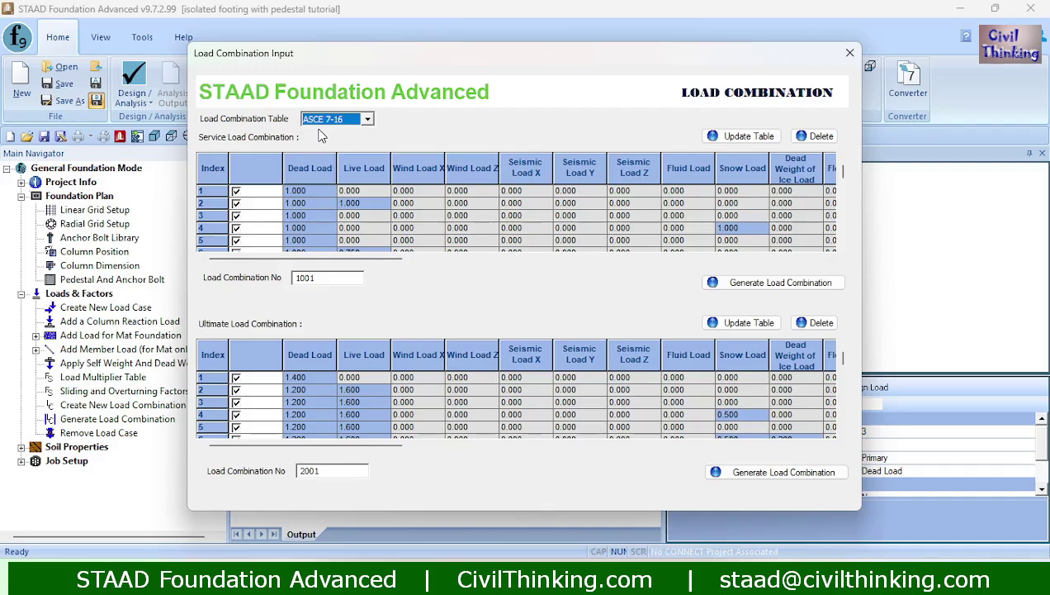
{"action": "left_click", "coordinate": [756, 287]}
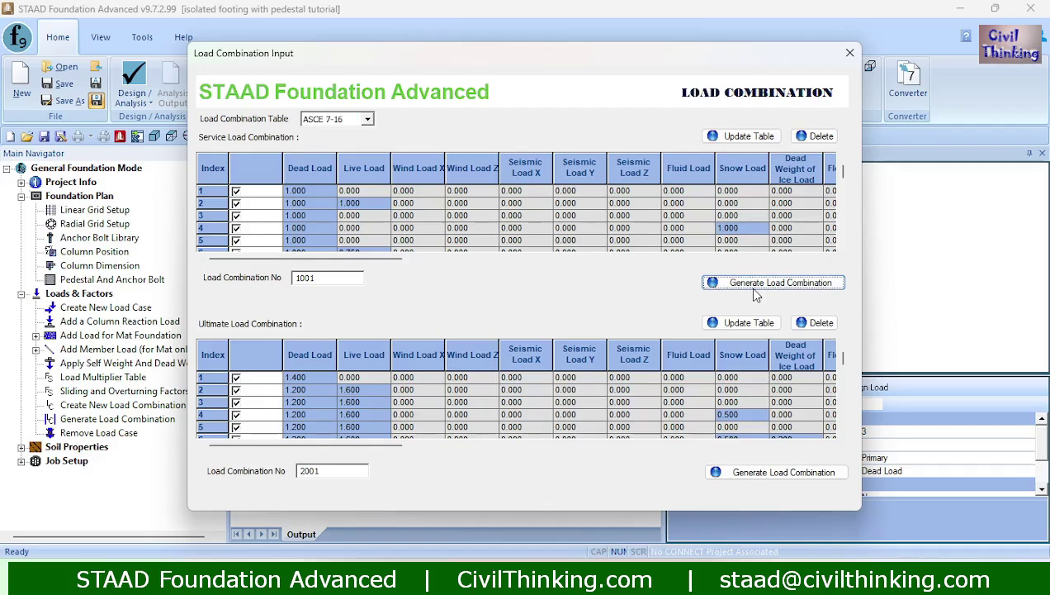
{"action": "left_click", "coordinate": [604, 318]}
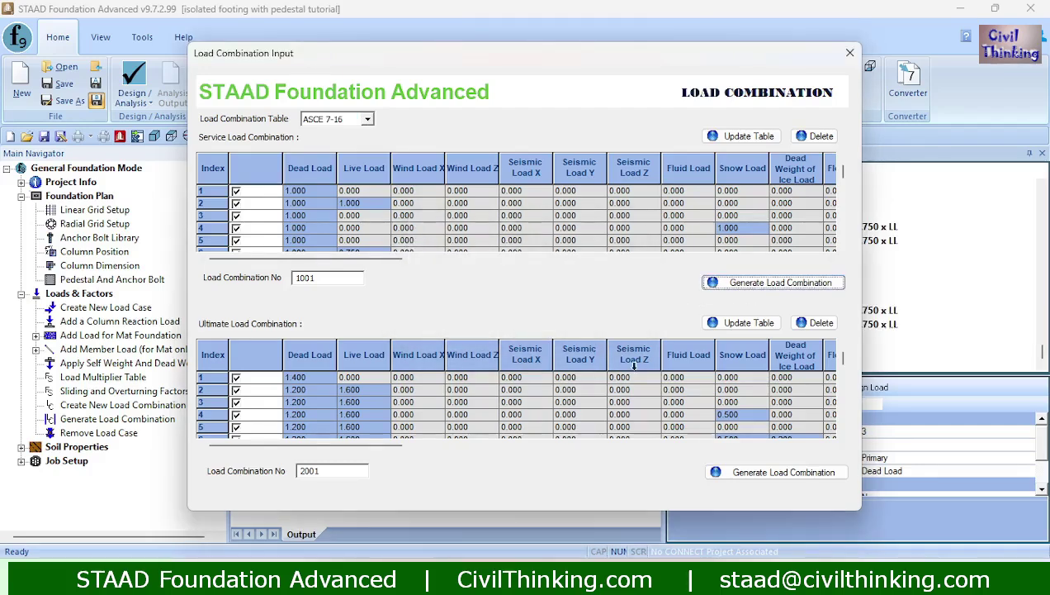
{"action": "left_click", "coordinate": [790, 476]}
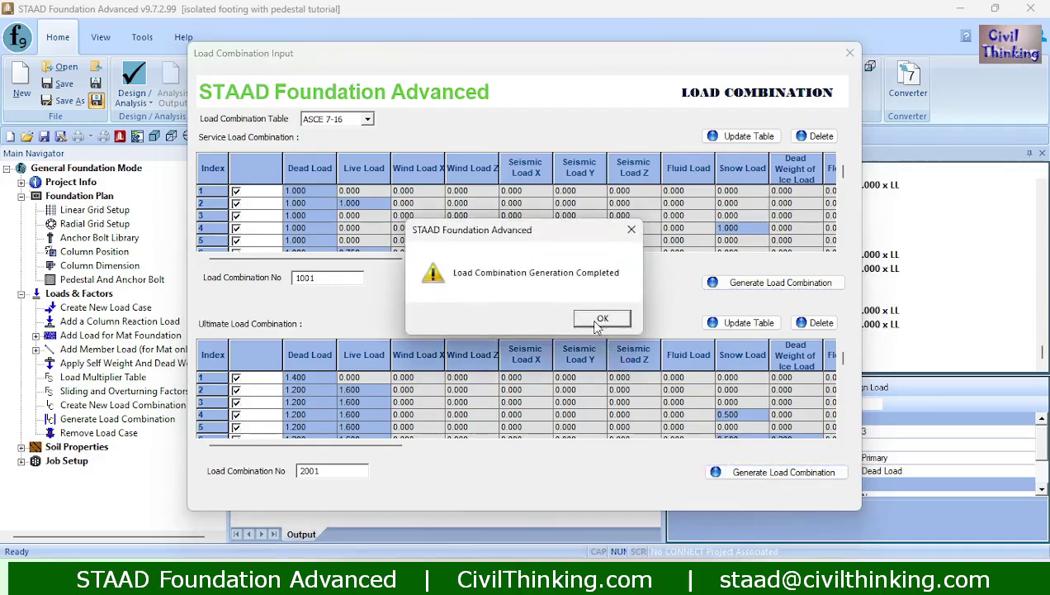
{"action": "left_click", "coordinate": [600, 322]}
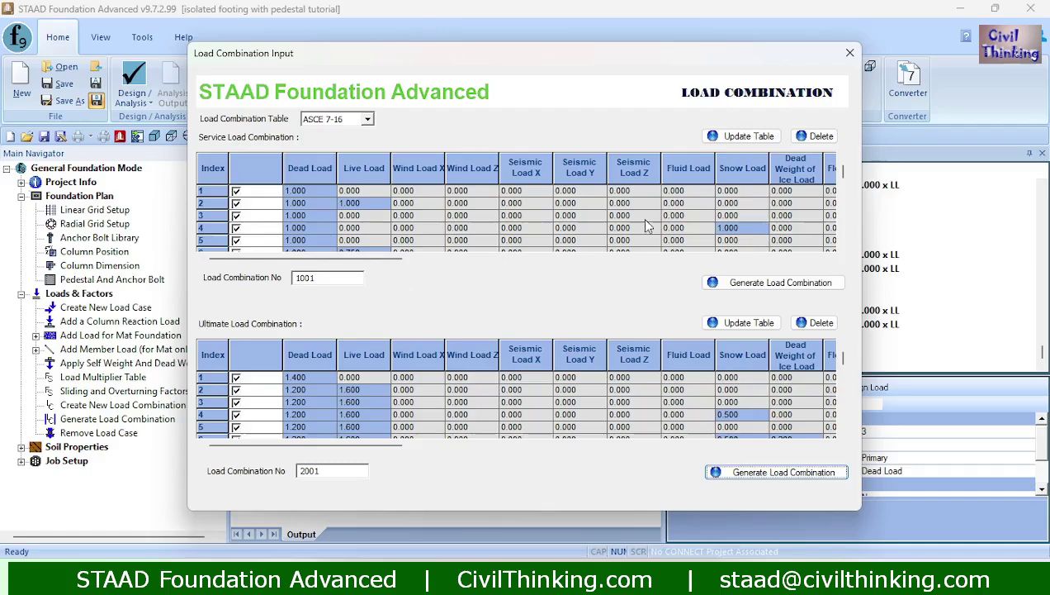
{"action": "left_click", "coordinate": [850, 53]}
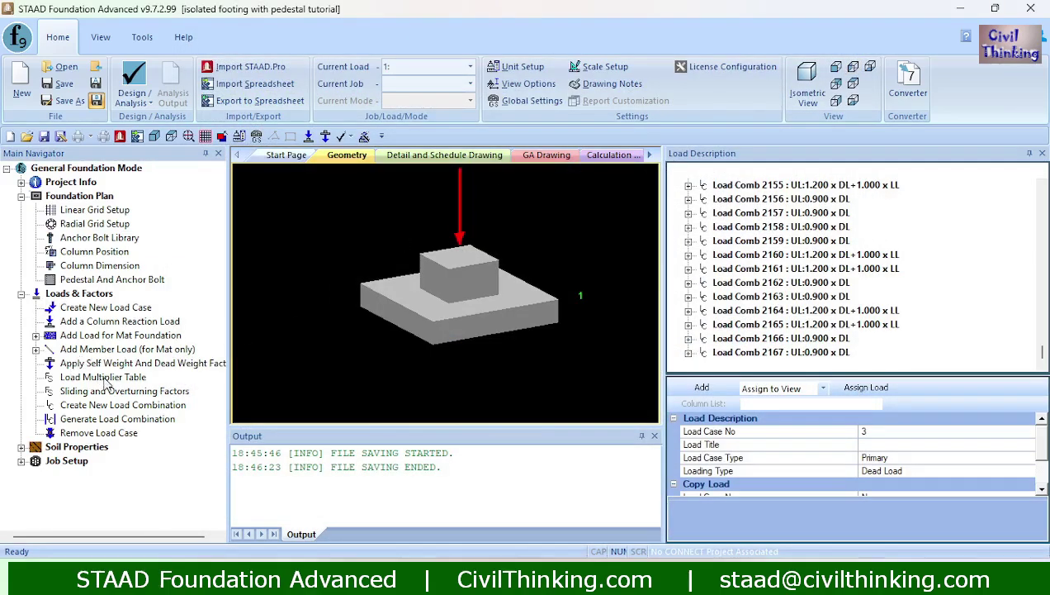
Set load case 1005's soil bearing capacity factor to 1.33, then expand Job Setup
{"action": "left_click", "coordinate": [20, 447]}
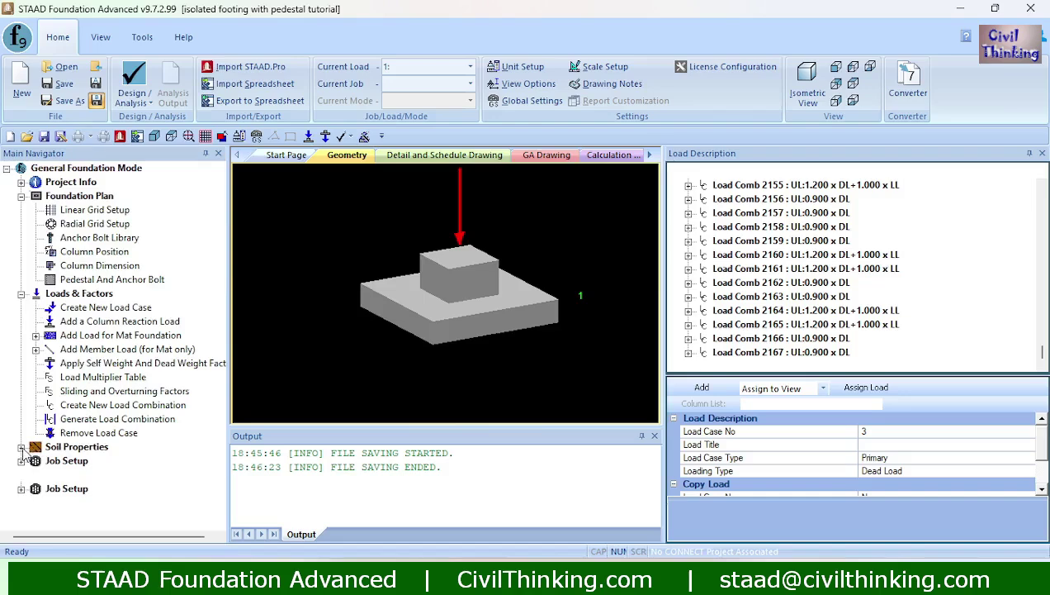
{"action": "left_click", "coordinate": [122, 460]}
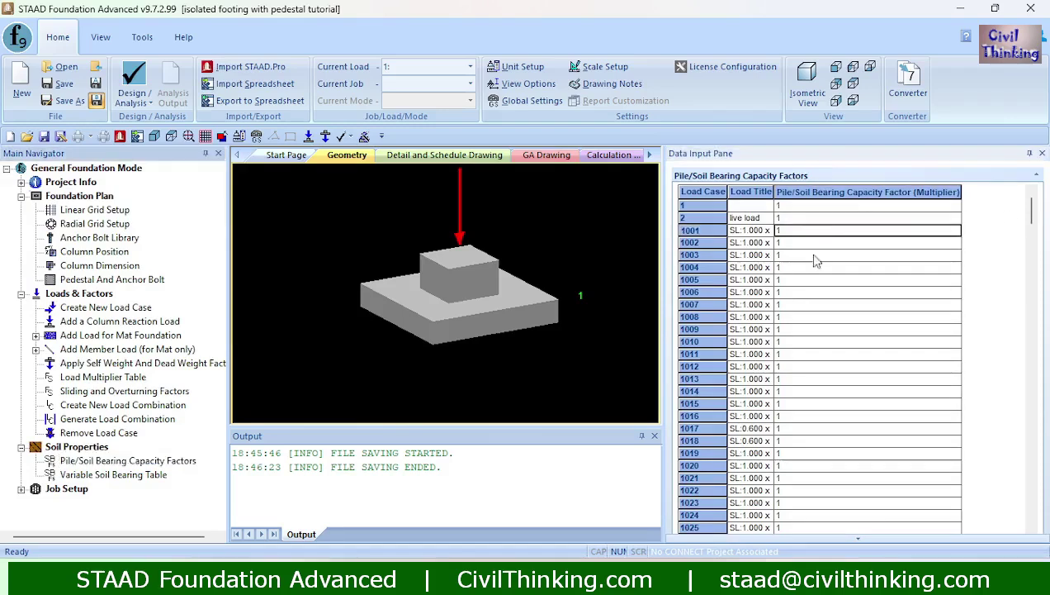
{"action": "left_click", "coordinate": [781, 292]}
{"action": "left_click", "coordinate": [780, 289]}
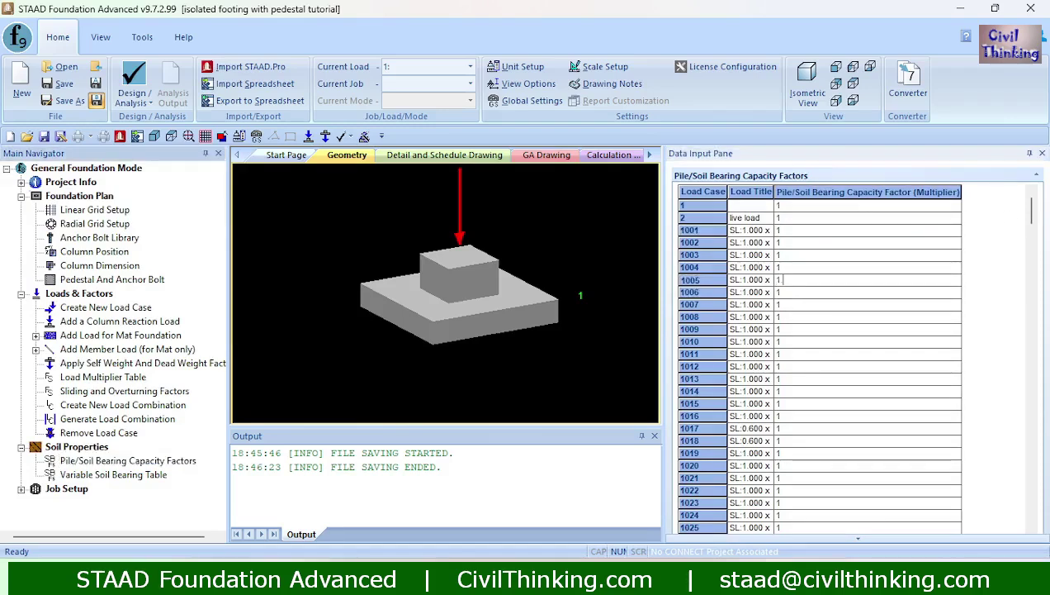
{"action": "type", "text": ".33"}
{"action": "key", "text": "Return"}
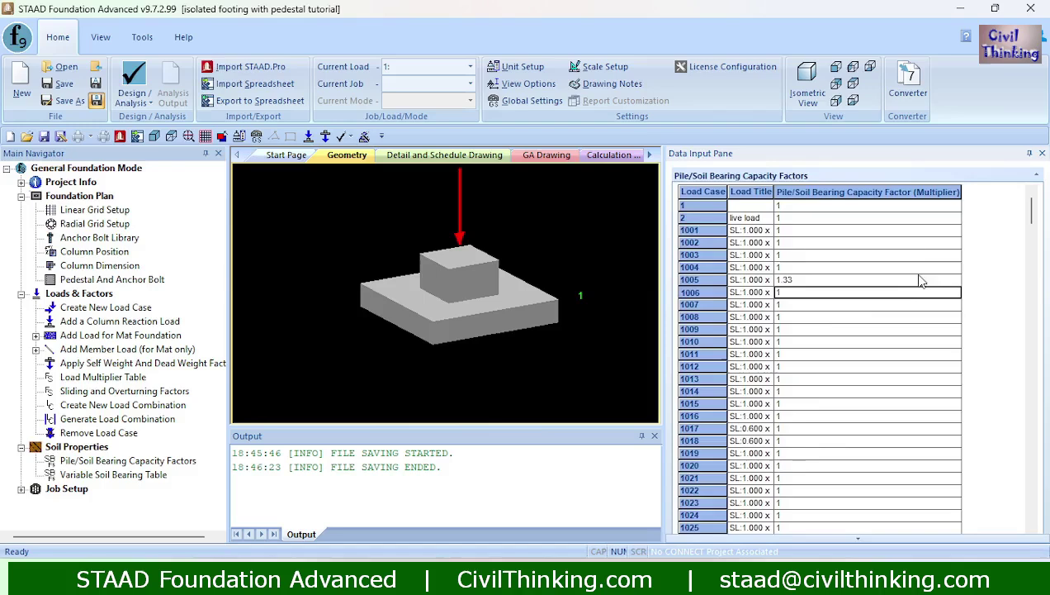
{"action": "double_click", "coordinate": [36, 491]}
Create 'isolated footing with pedestal job' for the selected support with all load cases
{"action": "left_click", "coordinate": [74, 492]}
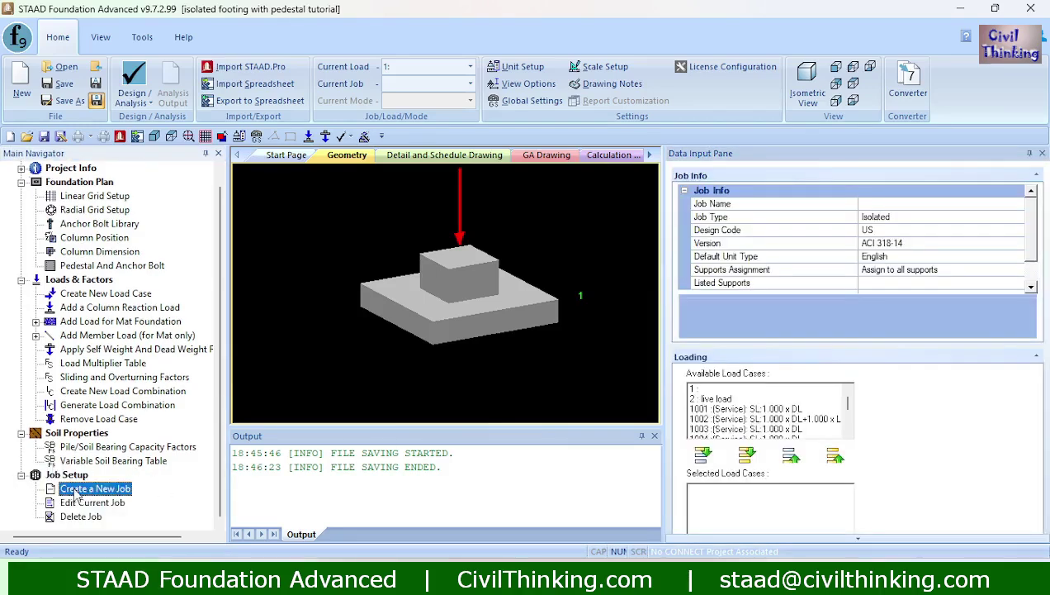
{"action": "left_click", "coordinate": [896, 203]}
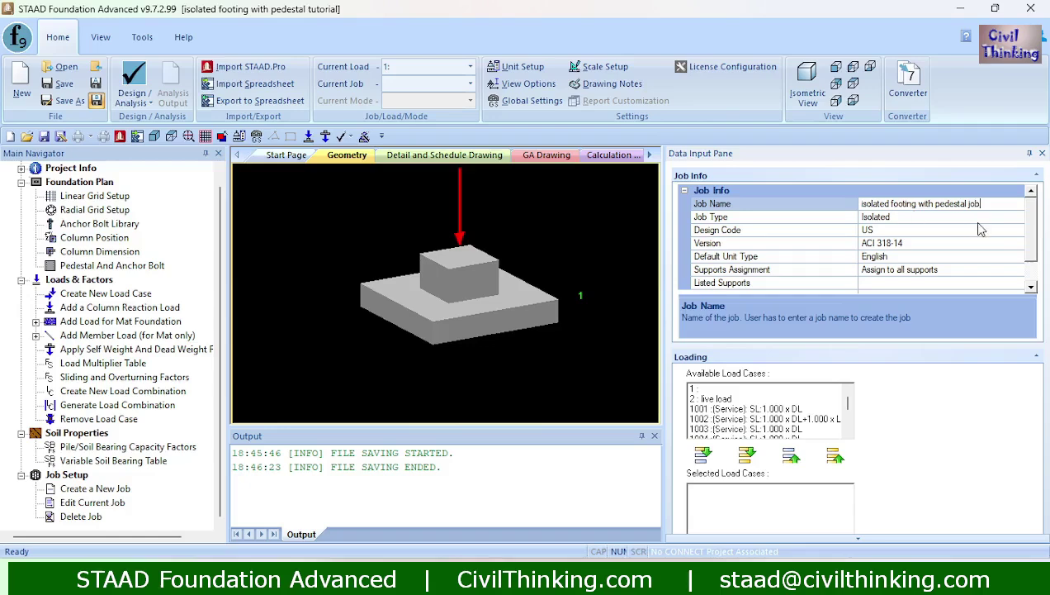
{"action": "left_click", "coordinate": [415, 311]}
{"action": "scroll", "coordinate": [1031, 261], "scroll_direction": "down", "scroll_amount": 2}
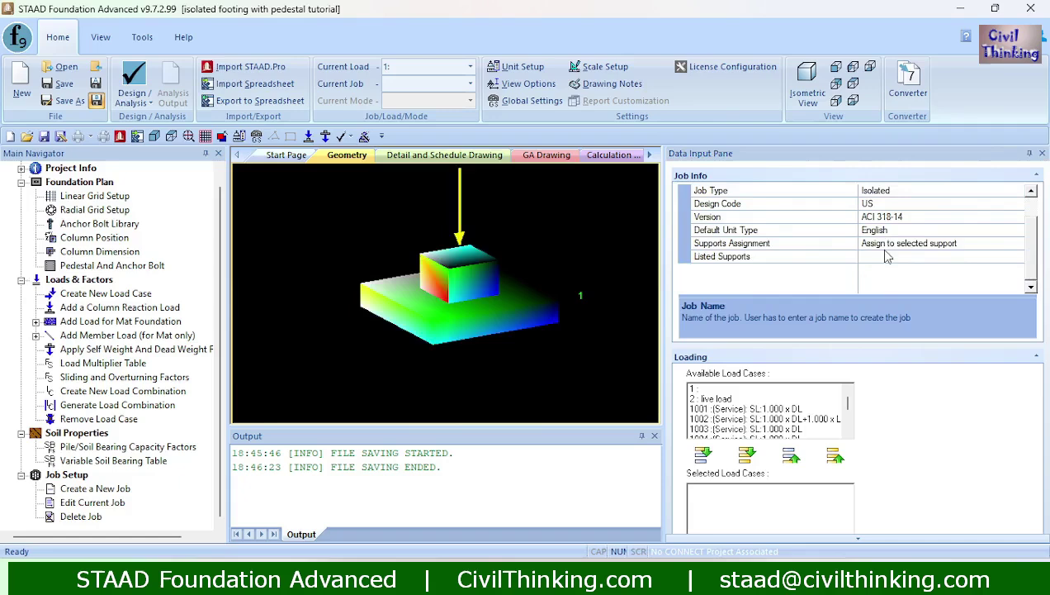
{"action": "scroll", "coordinate": [725, 405], "scroll_direction": "down", "scroll_amount": 5}
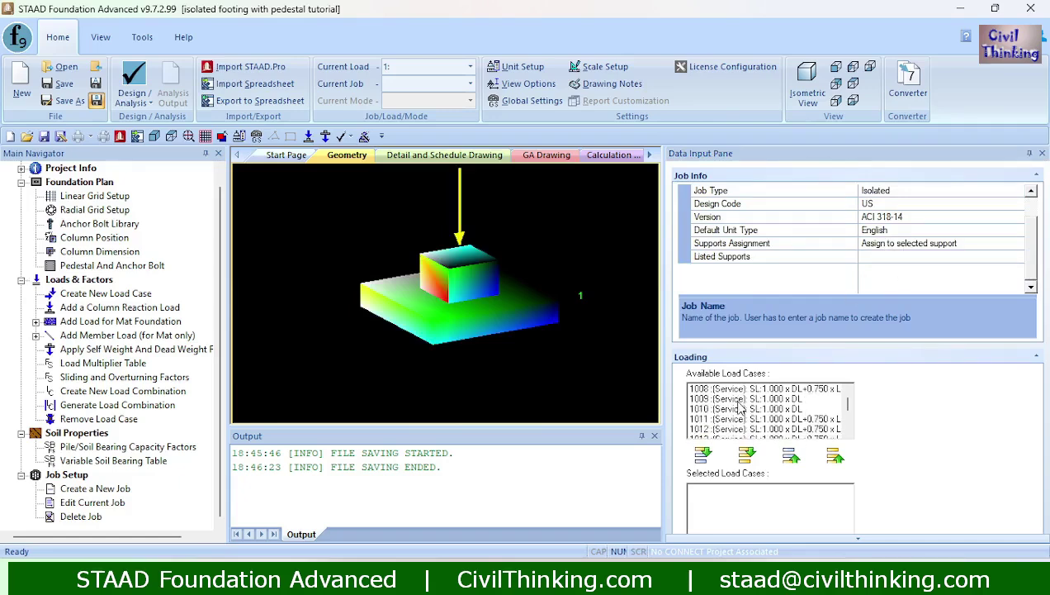
{"action": "left_click", "coordinate": [747, 455]}
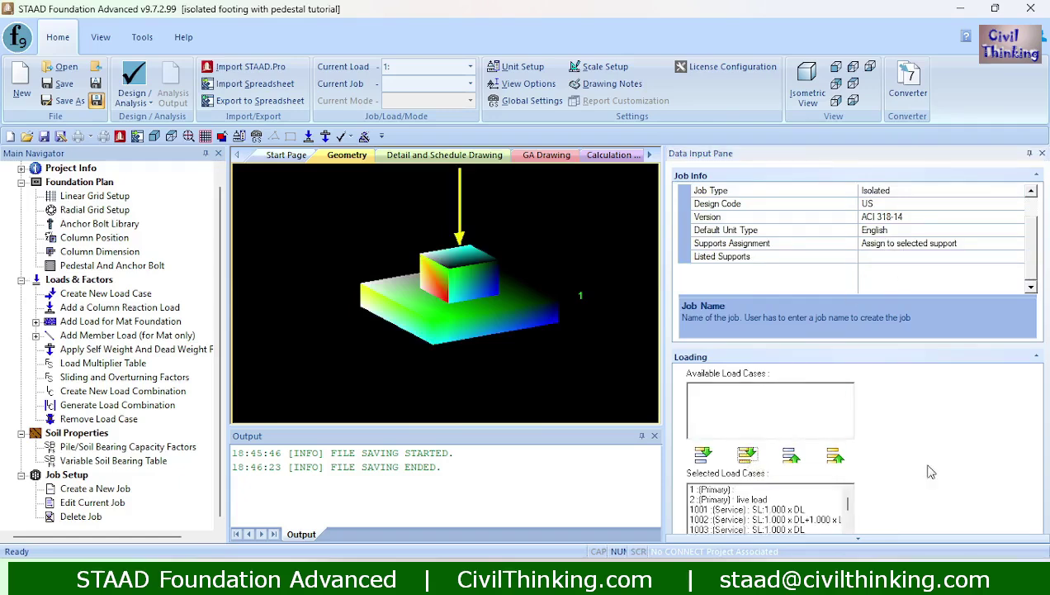
{"action": "scroll", "coordinate": [943, 475], "scroll_direction": "down", "scroll_amount": 2}
{"action": "left_click", "coordinate": [780, 494]}
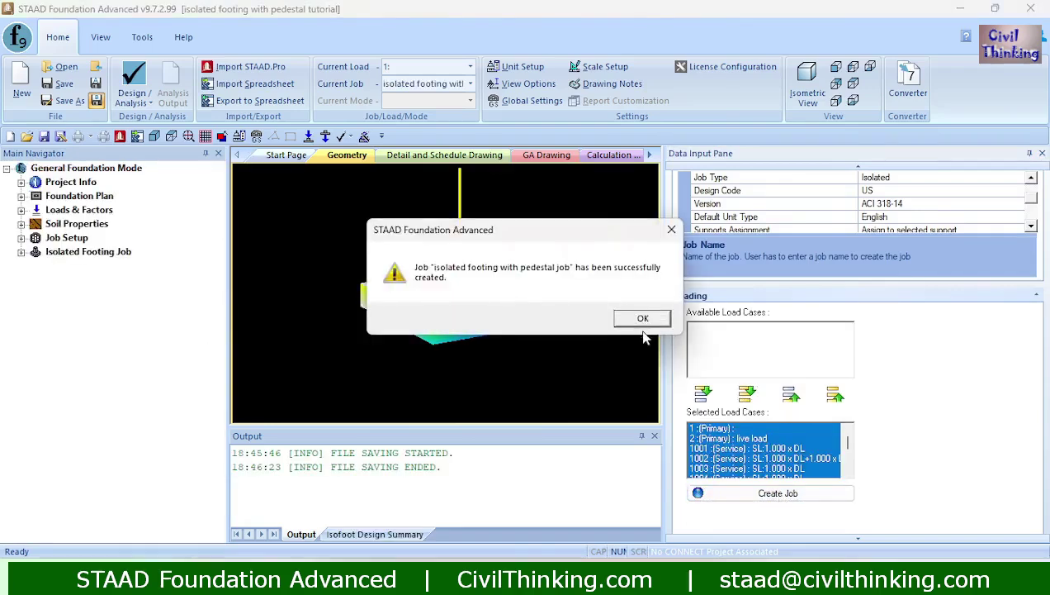
{"action": "left_click", "coordinate": [643, 320]}
{"action": "left_click", "coordinate": [66, 252]}
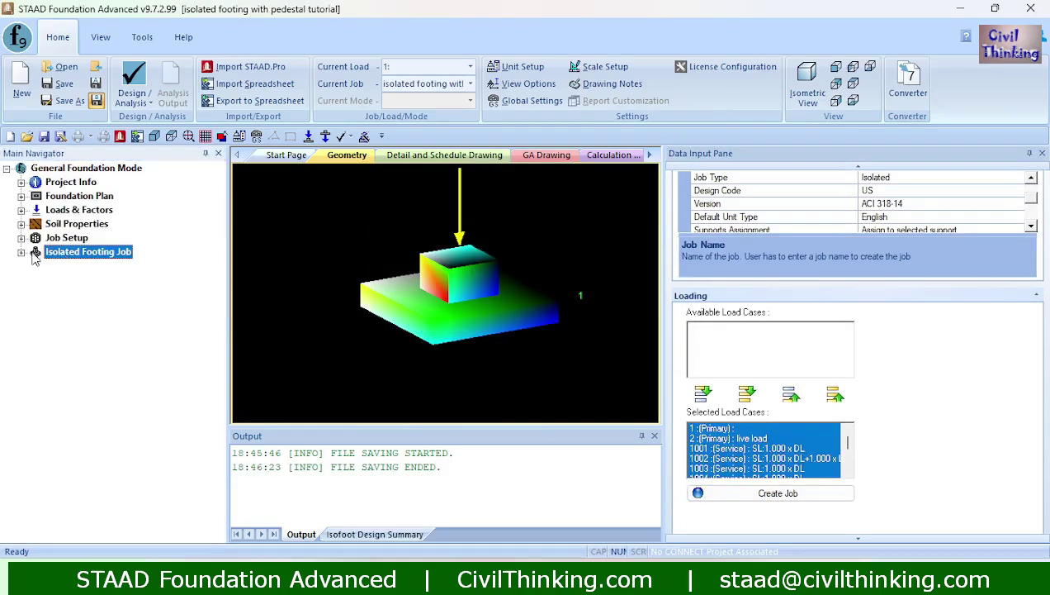
{"action": "left_click", "coordinate": [22, 252]}
Review concrete and reinforcement parameters, keeping kip/ft3, f'c 4 ksi, fy 60 ksi, bars 3–9
{"action": "left_click", "coordinate": [36, 267]}
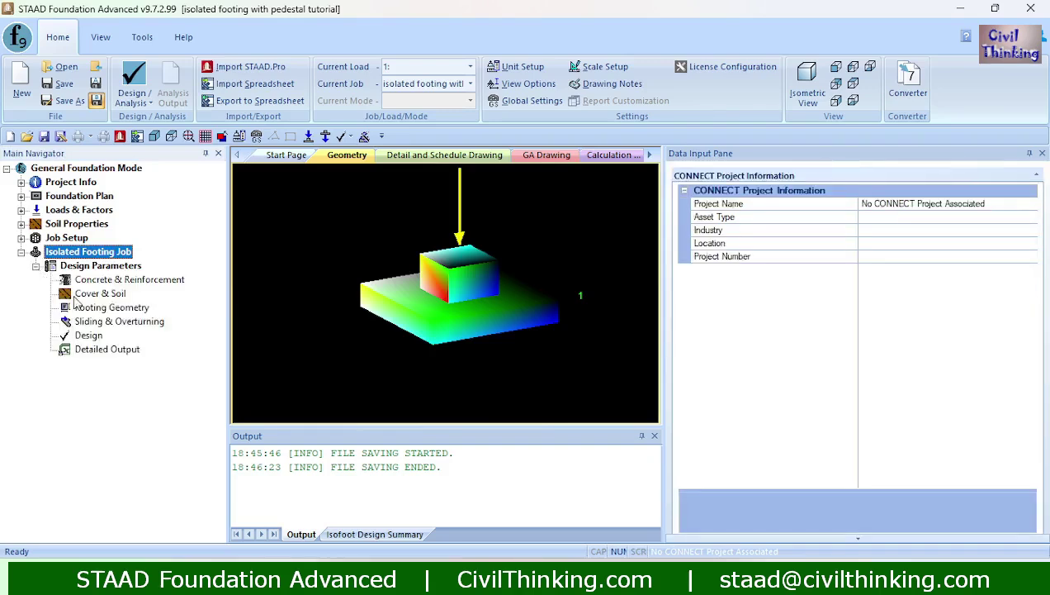
{"action": "left_click", "coordinate": [95, 282]}
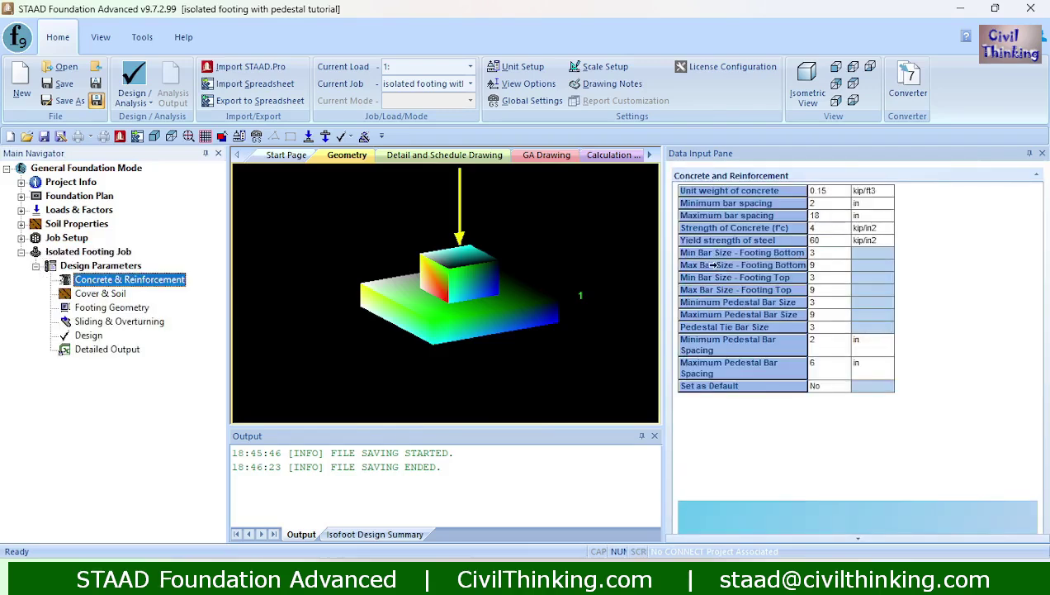
{"action": "left_click", "coordinate": [820, 192]}
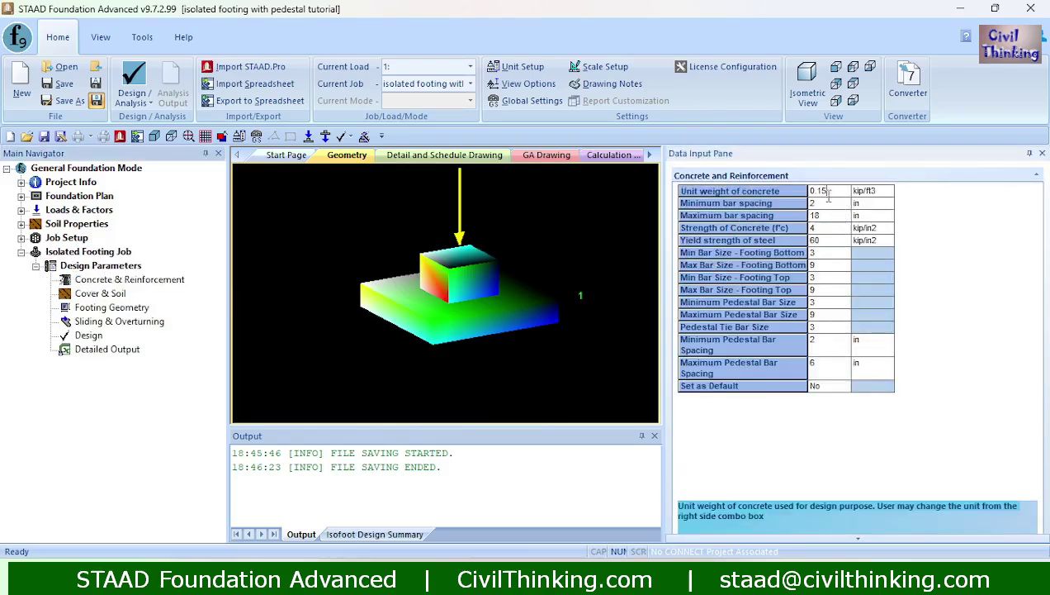
{"action": "left_click", "coordinate": [865, 191]}
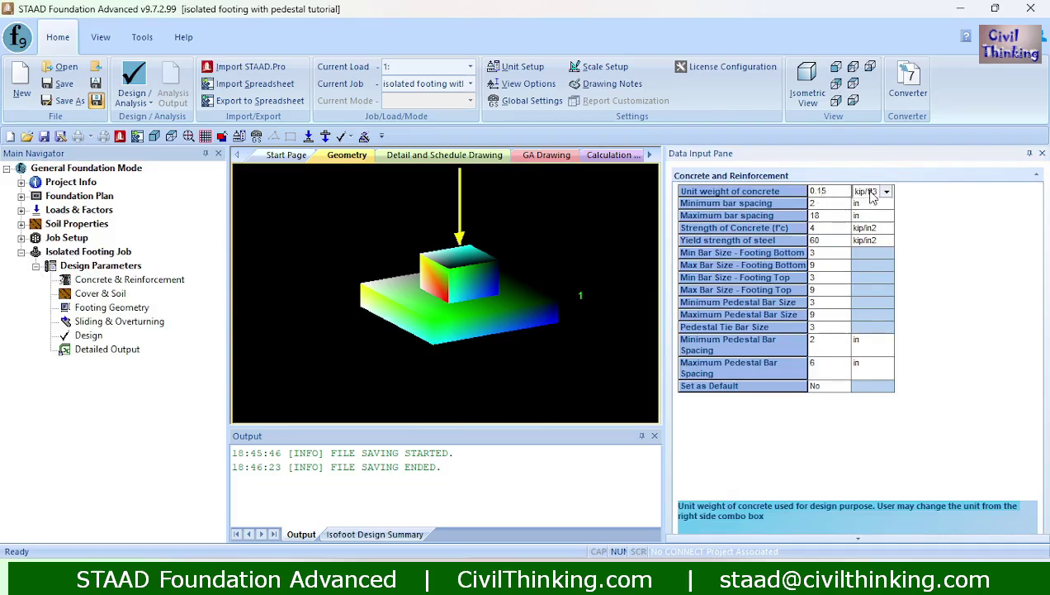
{"action": "left_click", "coordinate": [875, 191]}
{"action": "left_click", "coordinate": [875, 193]}
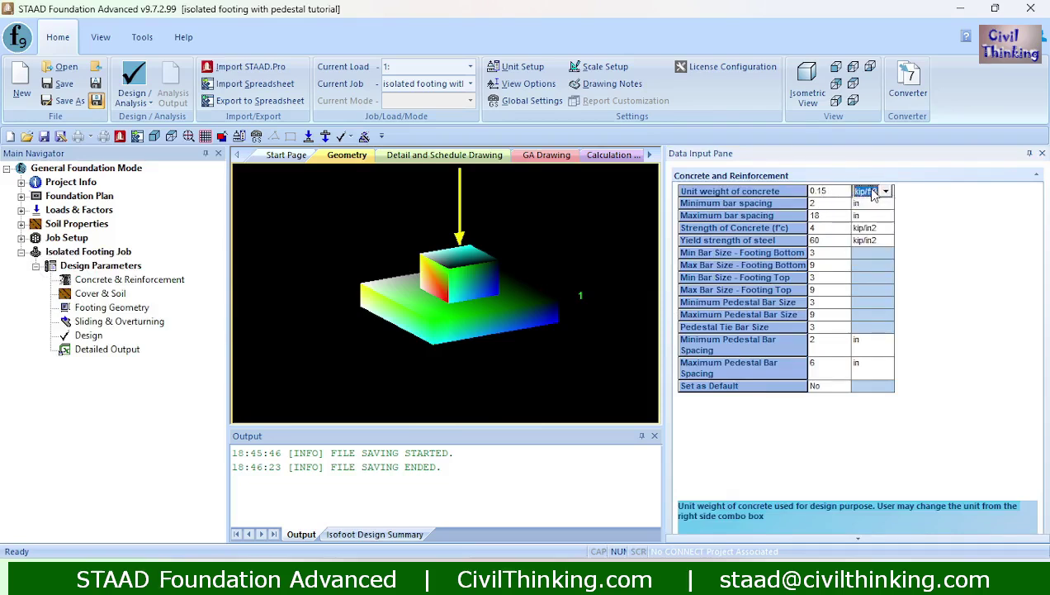
{"action": "left_click", "coordinate": [817, 230]}
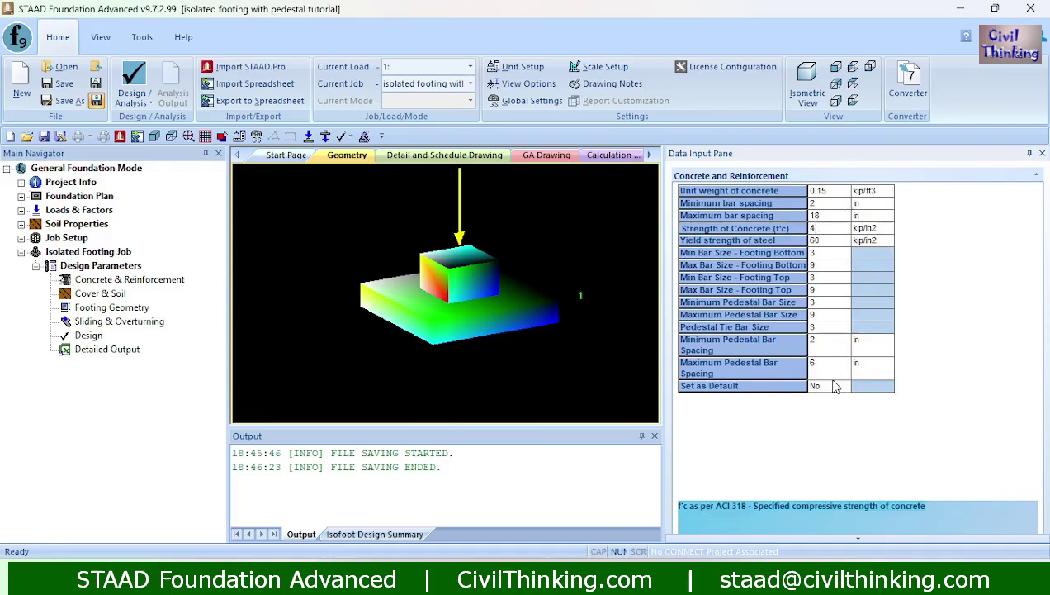
{"action": "left_click", "coordinate": [824, 290]}
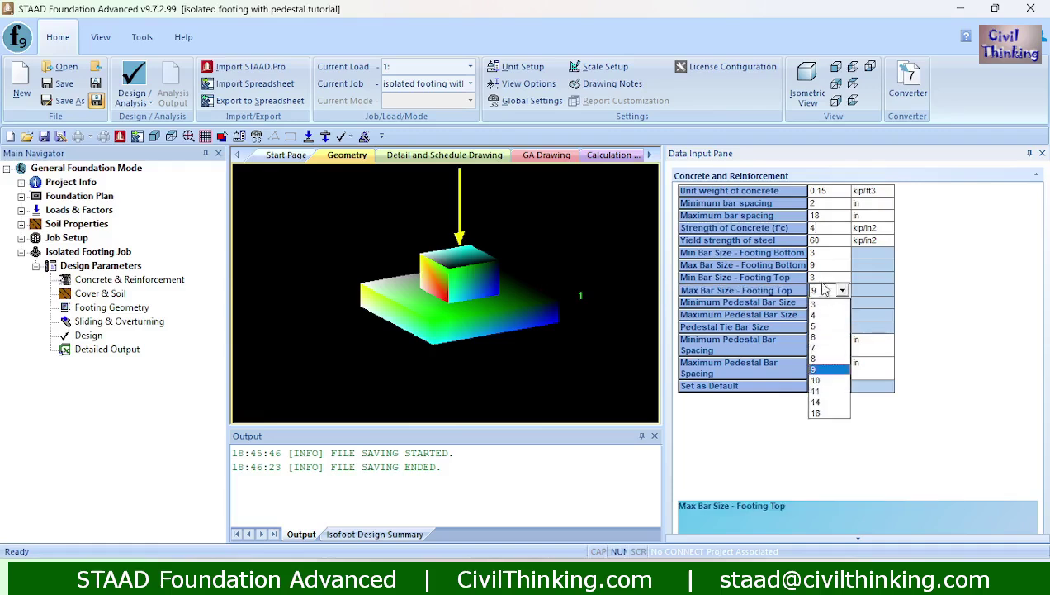
{"action": "left_click", "coordinate": [825, 285]}
{"action": "left_click", "coordinate": [827, 254]}
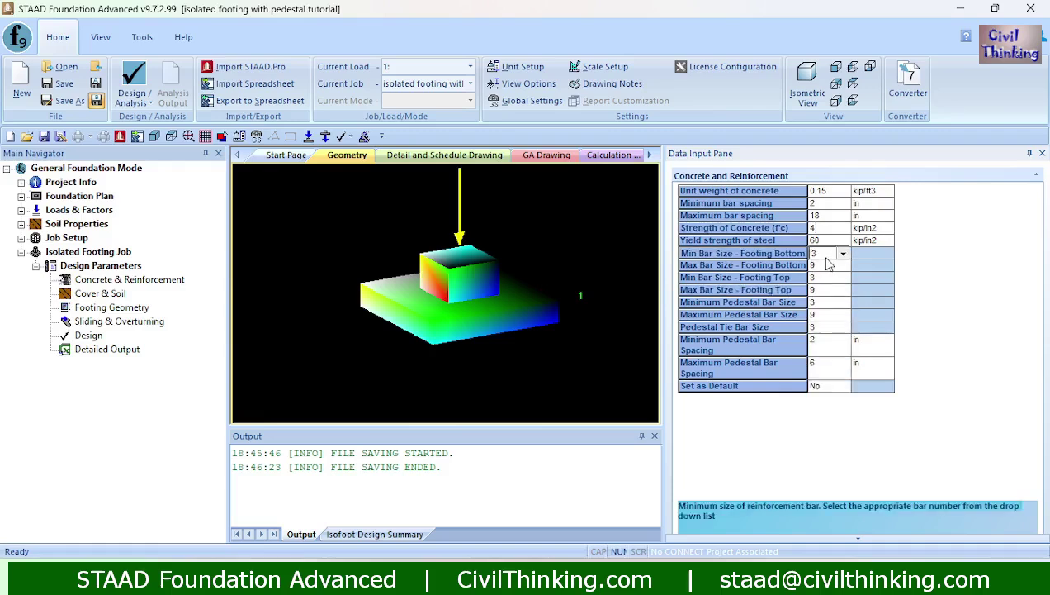
{"action": "left_click", "coordinate": [827, 264]}
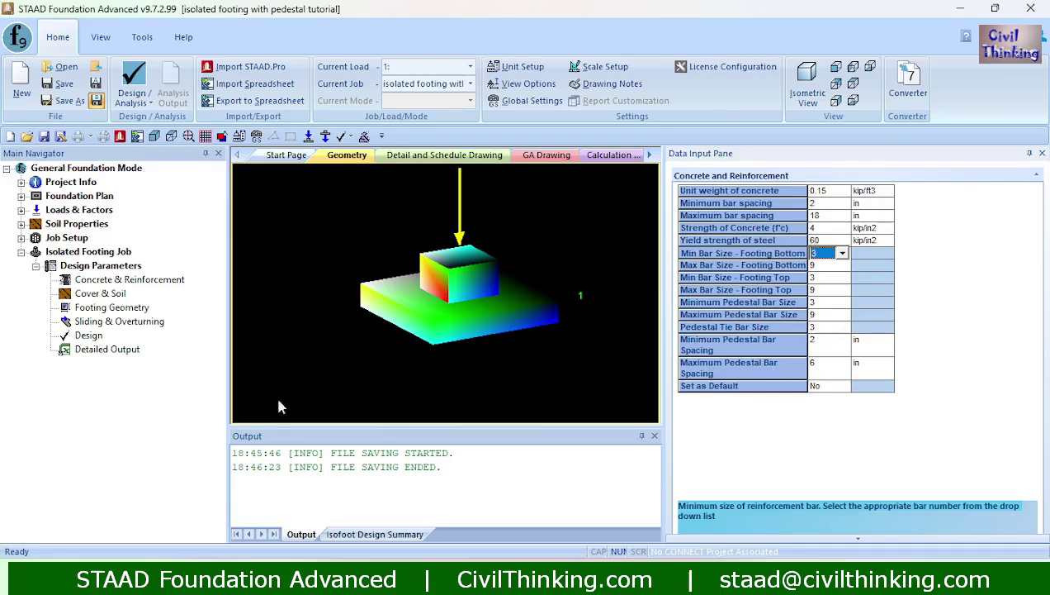
Review the Cover & Soil defaults: 3 in pedestal cover, 2 in bottom cover, soil 0.112 kip/ft3
{"action": "left_click", "coordinate": [99, 293]}
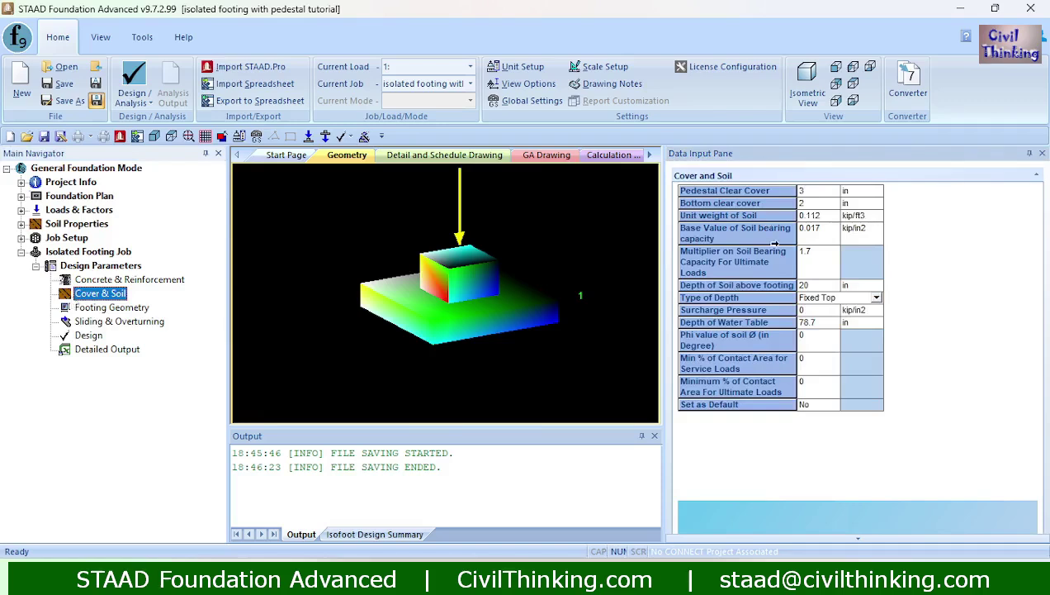
{"action": "left_click", "coordinate": [816, 192]}
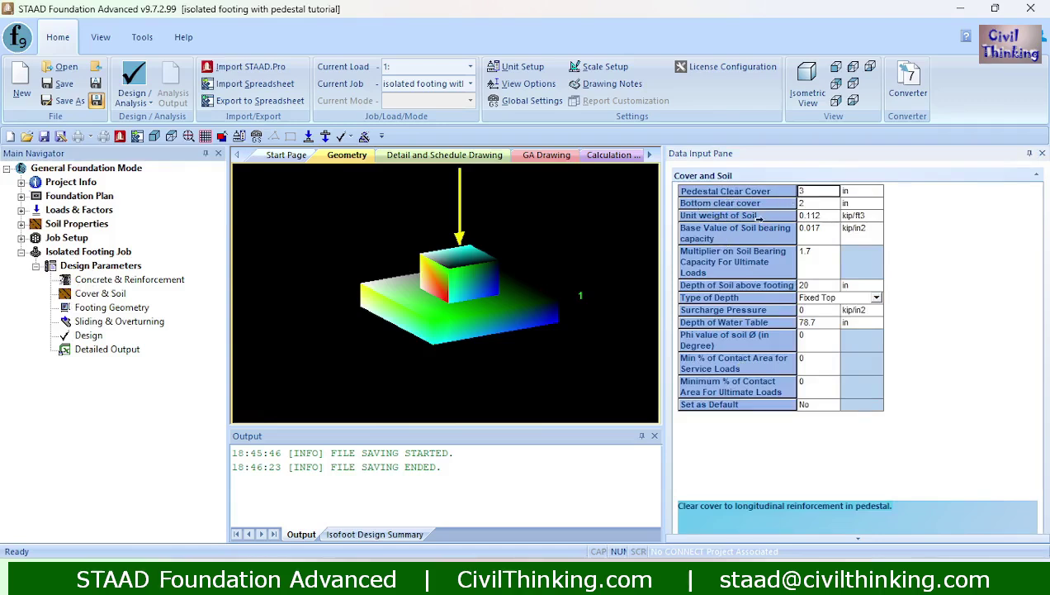
{"action": "left_click", "coordinate": [813, 215]}
{"action": "left_click", "coordinate": [854, 215]}
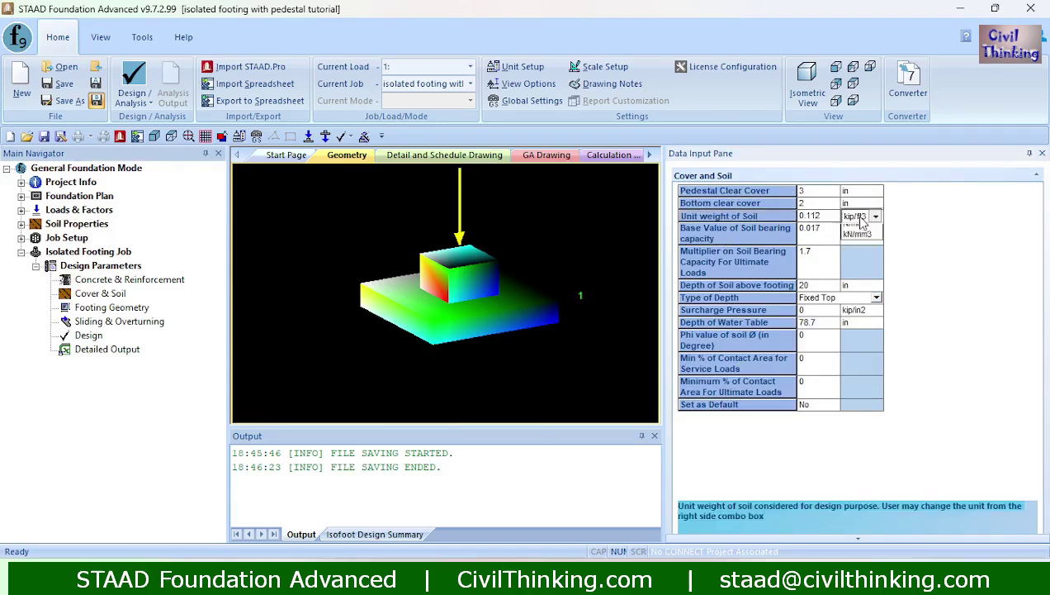
{"action": "left_click", "coordinate": [874, 216]}
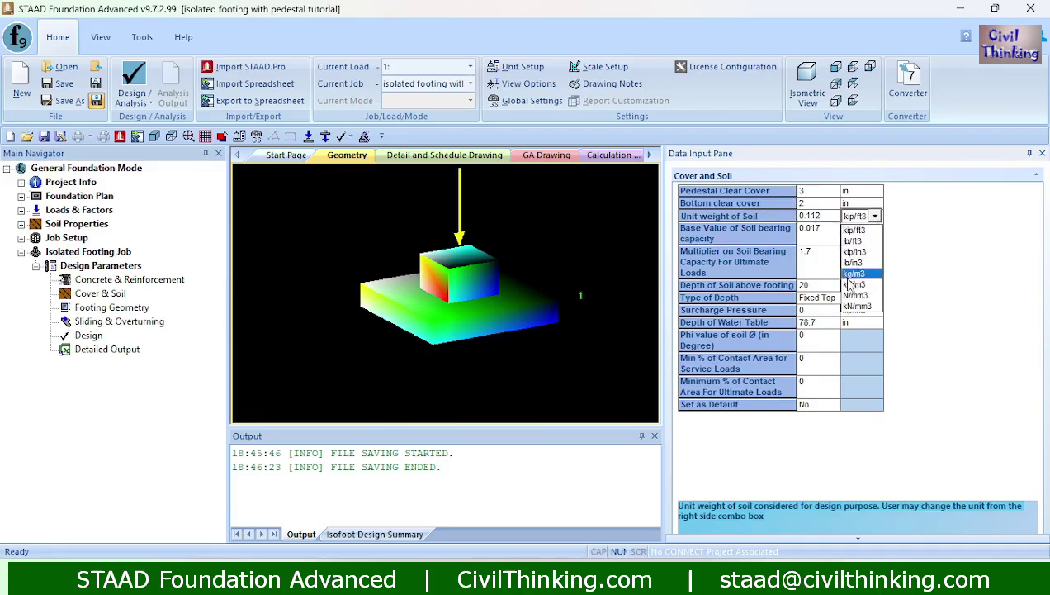
{"action": "left_click", "coordinate": [854, 230]}
{"action": "left_click", "coordinate": [814, 216]}
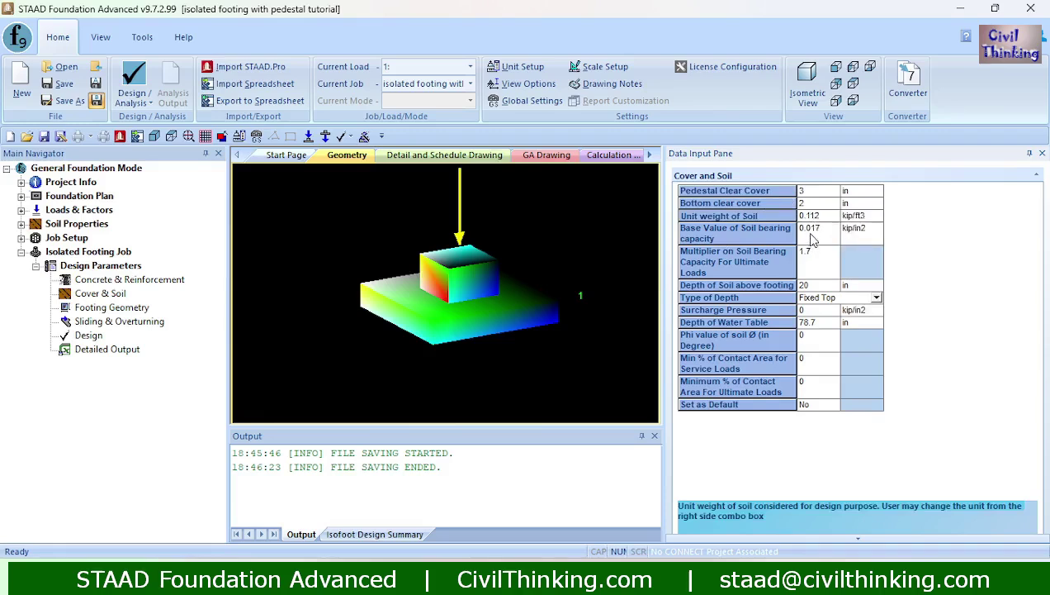
{"action": "left_click", "coordinate": [809, 232]}
{"action": "left_click", "coordinate": [809, 386]}
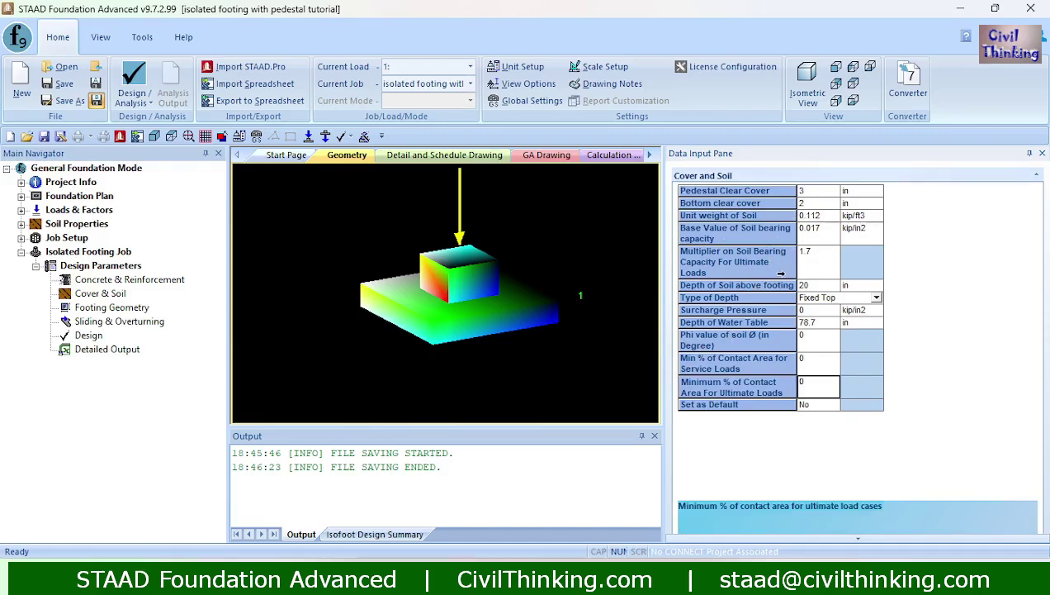
{"action": "left_click", "coordinate": [332, 369]}
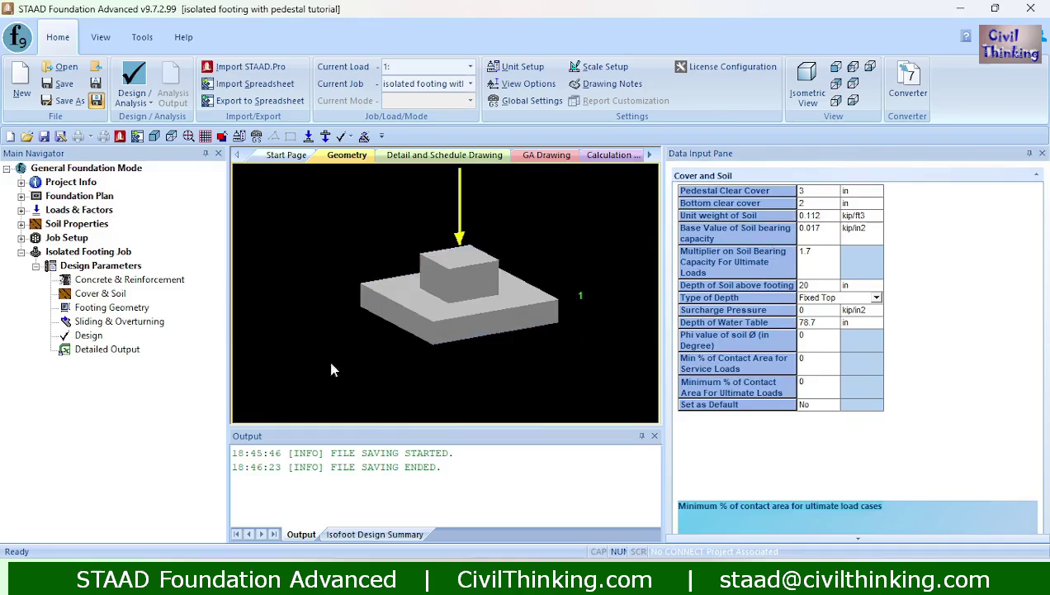
Check sliding and overturning inputs (friction 0.5, safety factors 1.5), then launch Design
{"action": "left_click", "coordinate": [93, 323]}
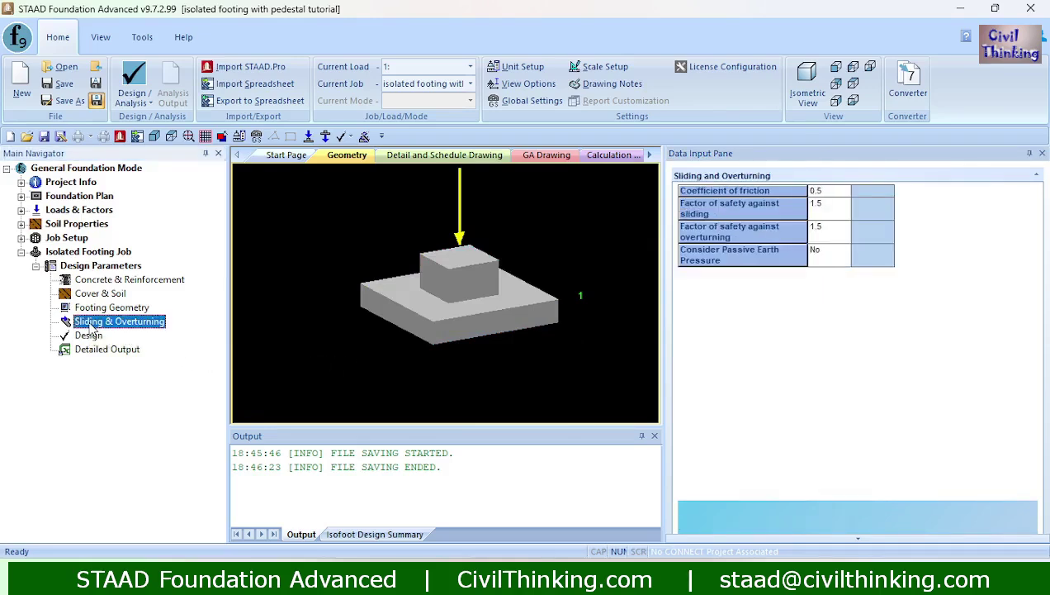
{"action": "left_click", "coordinate": [828, 231]}
{"action": "left_click", "coordinate": [828, 208]}
{"action": "left_click", "coordinate": [830, 193]}
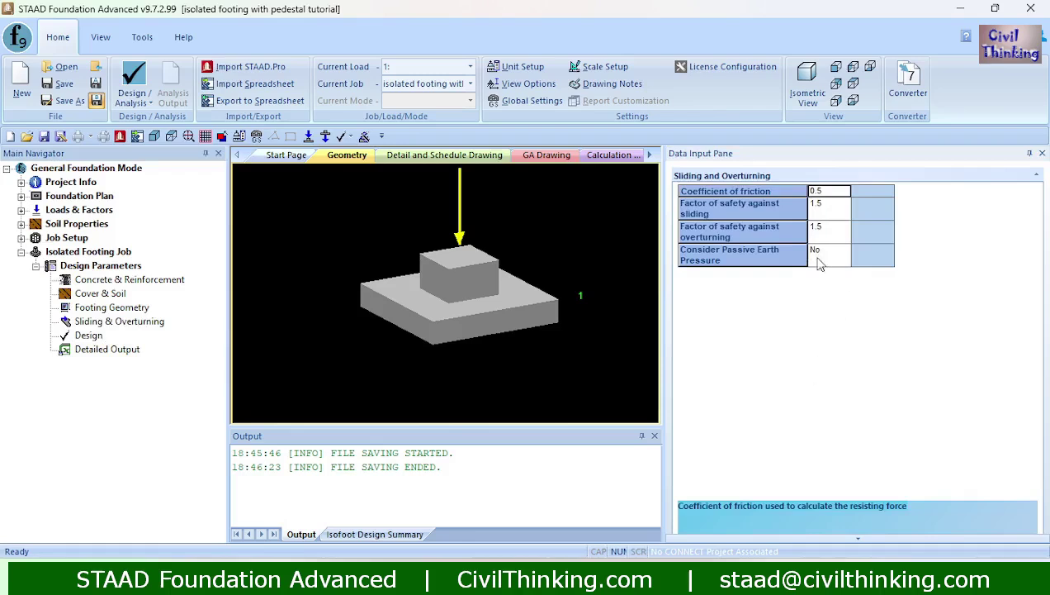
{"action": "left_click", "coordinate": [816, 228]}
{"action": "left_click", "coordinate": [828, 208]}
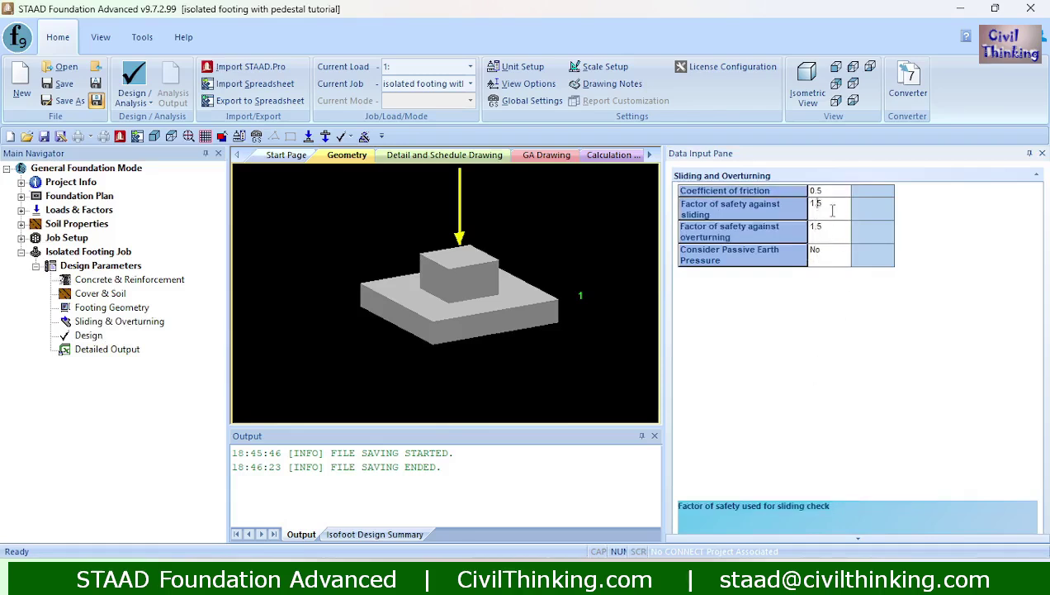
{"action": "left_click", "coordinate": [827, 192]}
{"action": "left_click", "coordinate": [826, 230]}
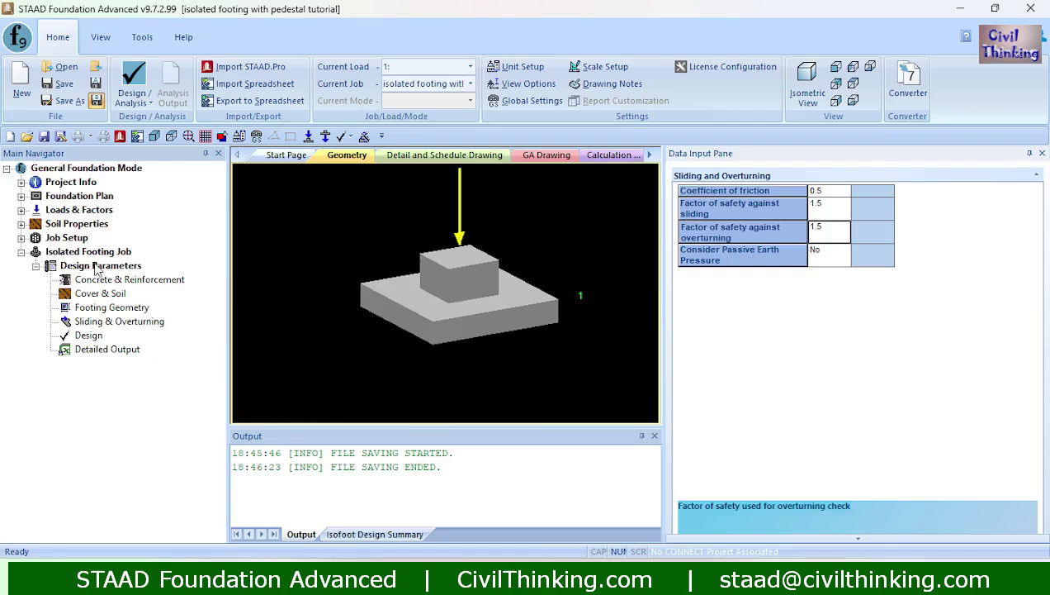
{"action": "left_click", "coordinate": [80, 342]}
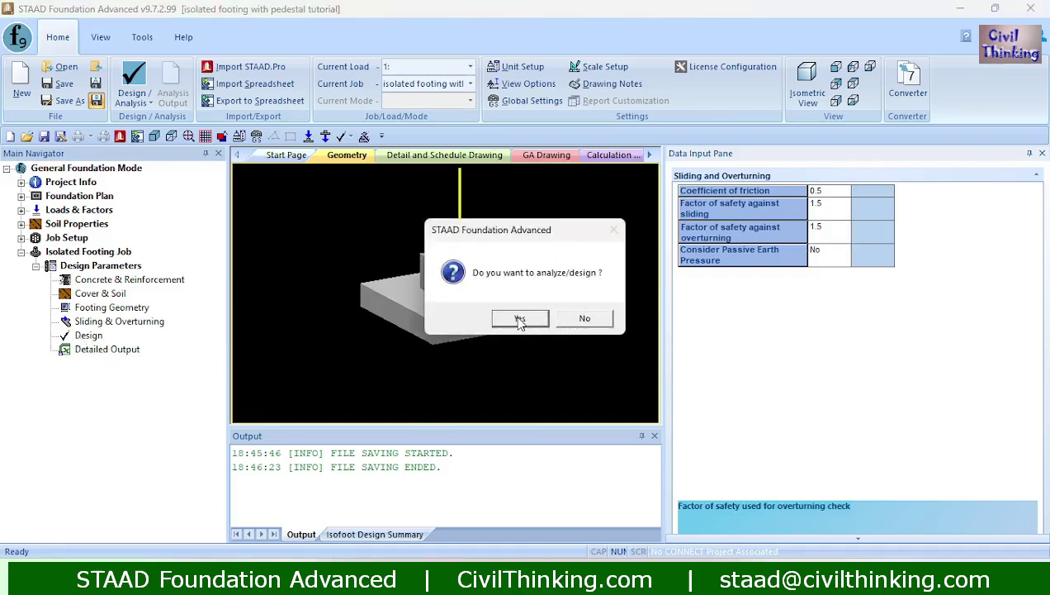
Confirm the analysis and save the modified data, yielding a sheet with 31 - #3 bottom bars
{"action": "left_click", "coordinate": [520, 321]}
{"action": "left_click", "coordinate": [522, 309]}
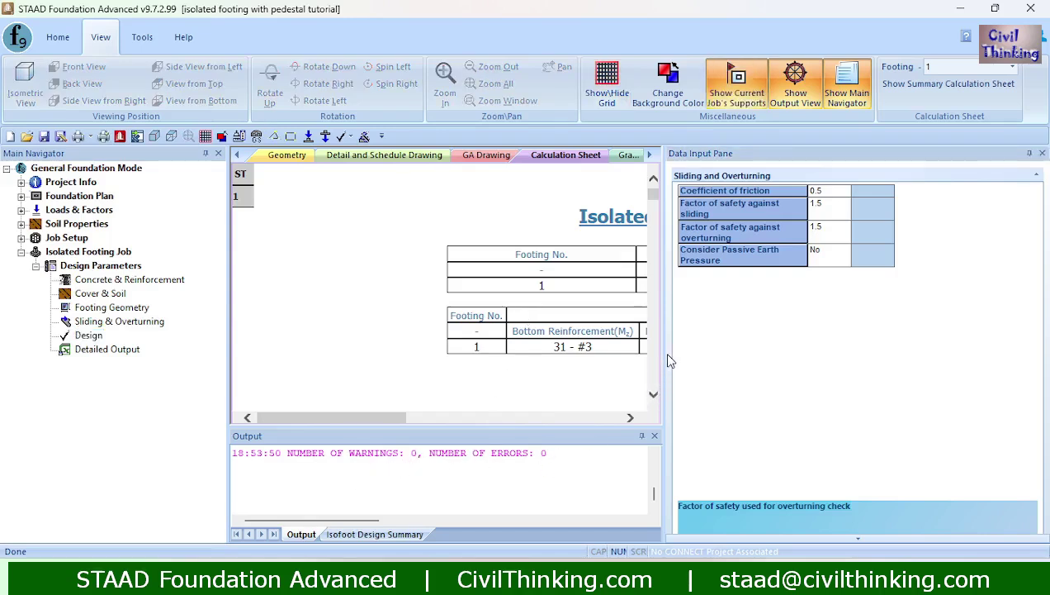
Widen the calculation sheet and scroll to the elevation: 1.58 ft footing, 1 ft pedestal, 2.58 ft overall
{"action": "left_click_drag", "start_coordinate": [666, 356], "coordinate": [1007, 342]}
{"action": "left_click_drag", "start_coordinate": [229, 321], "coordinate": [71, 322]}
{"action": "left_click_drag", "start_coordinate": [625, 417], "coordinate": [706, 424]}
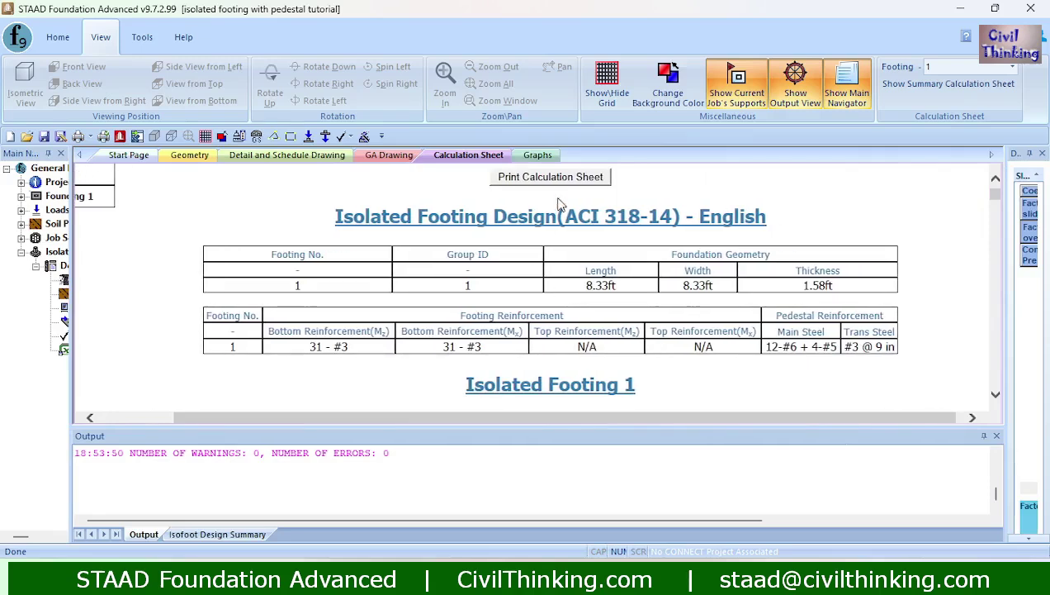
{"action": "scroll", "coordinate": [660, 308], "scroll_direction": "down", "scroll_amount": 1}
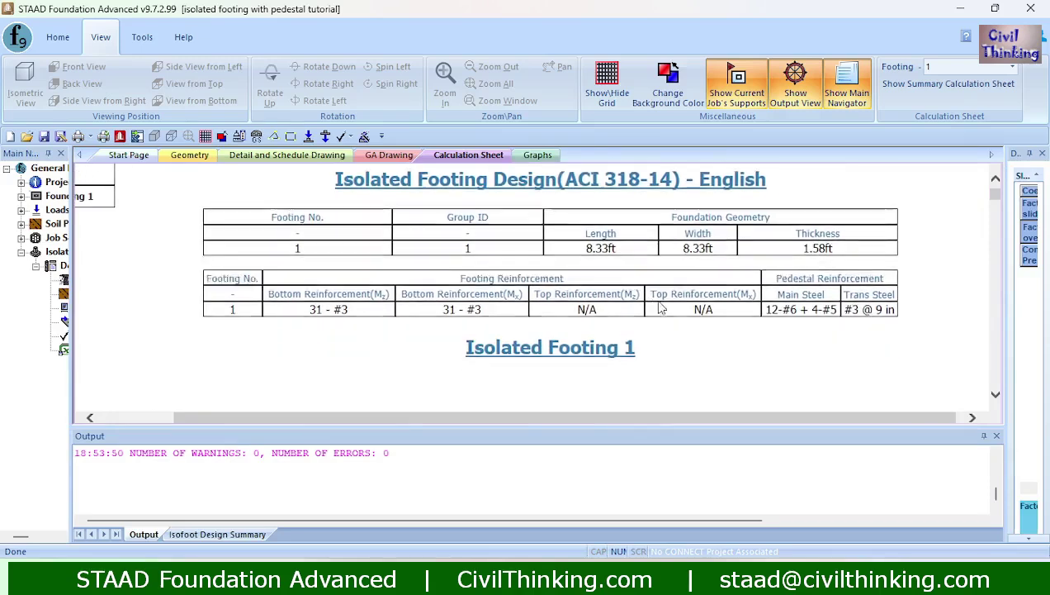
{"action": "scroll", "coordinate": [653, 307], "scroll_direction": "up", "scroll_amount": 1}
{"action": "scroll", "coordinate": [578, 301], "scroll_direction": "down", "scroll_amount": 2}
{"action": "scroll", "coordinate": [392, 285], "scroll_direction": "up", "scroll_amount": 2}
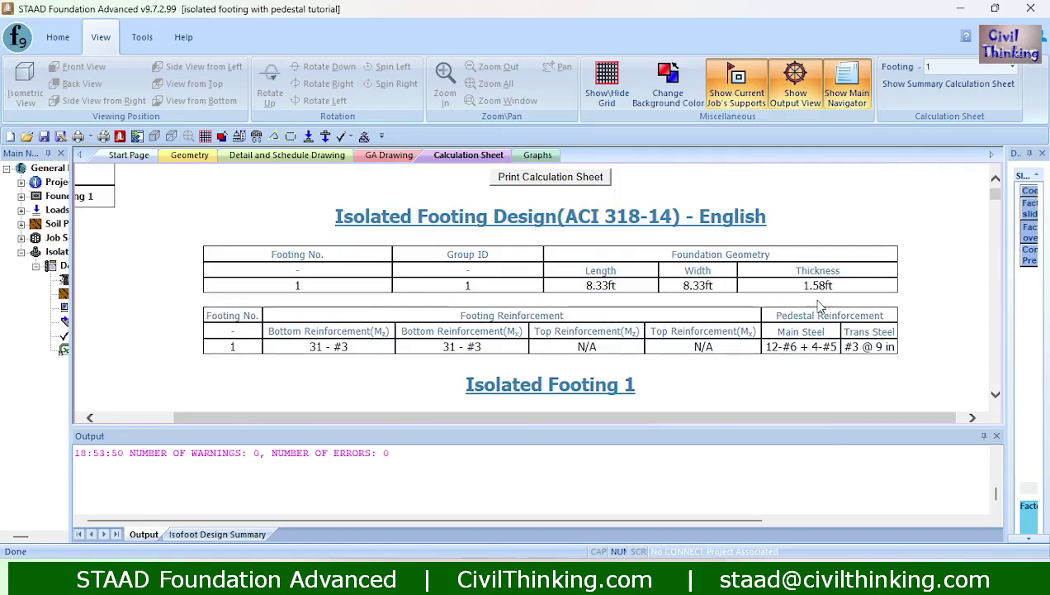
{"action": "scroll", "coordinate": [605, 298], "scroll_direction": "down", "scroll_amount": 4}
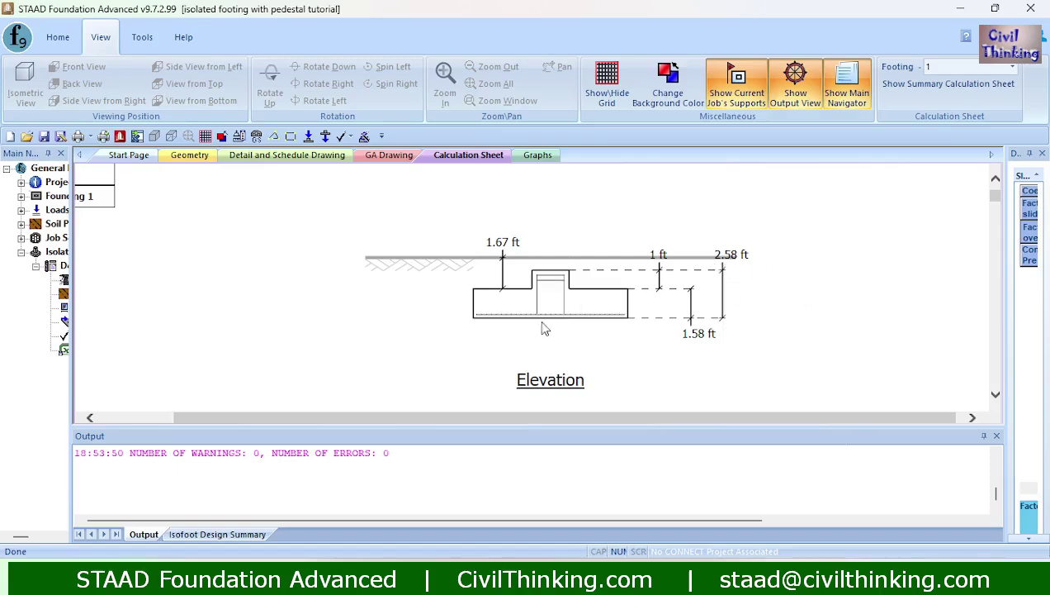
{"action": "scroll", "coordinate": [570, 330], "scroll_direction": "down", "scroll_amount": 10}
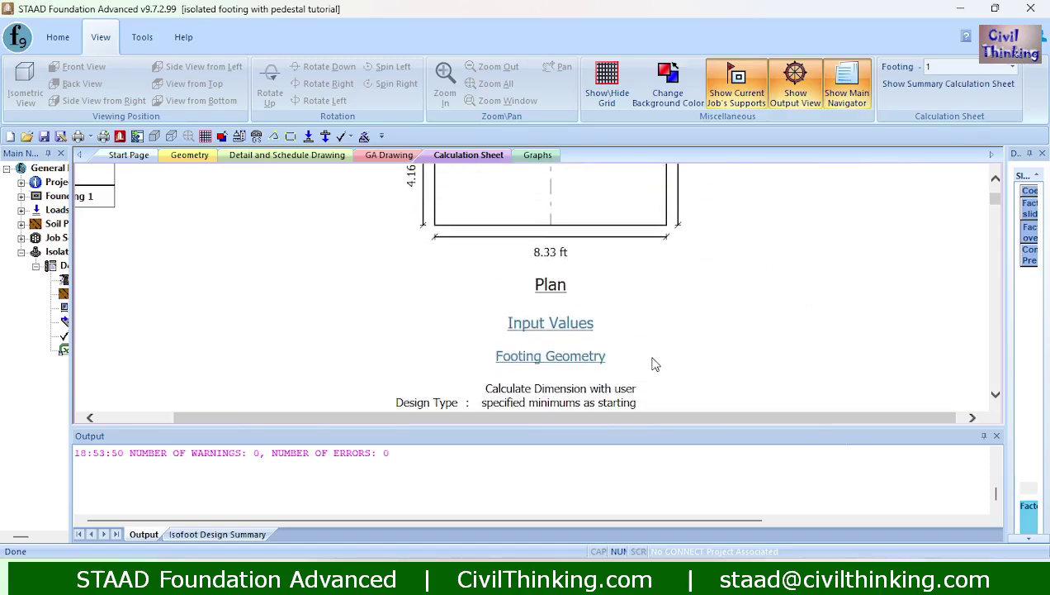
{"action": "scroll", "coordinate": [652, 364], "scroll_direction": "down", "scroll_amount": 8}
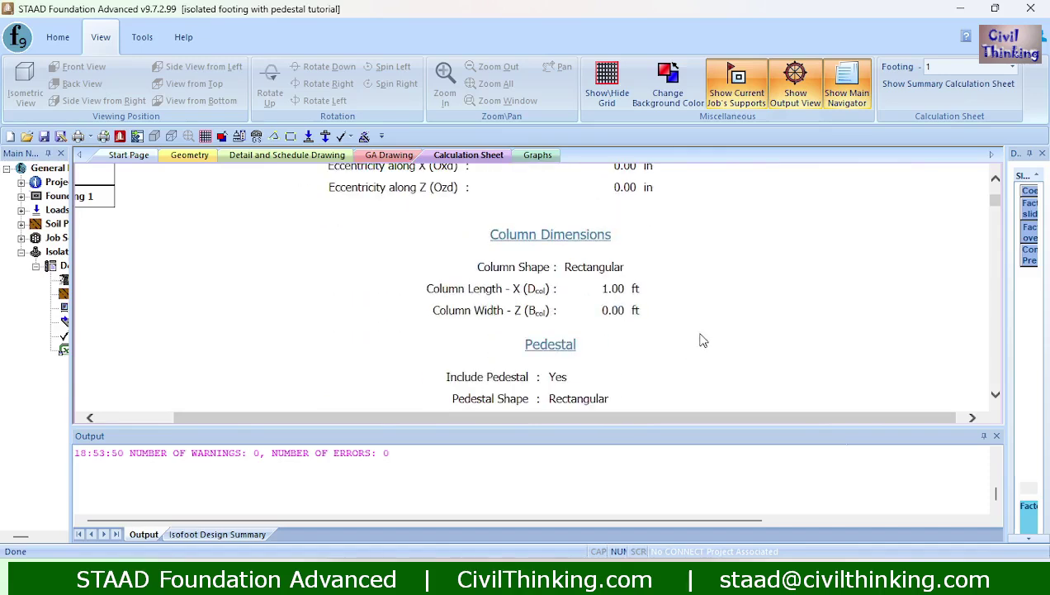
{"action": "scroll", "coordinate": [670, 342], "scroll_direction": "down", "scroll_amount": 3}
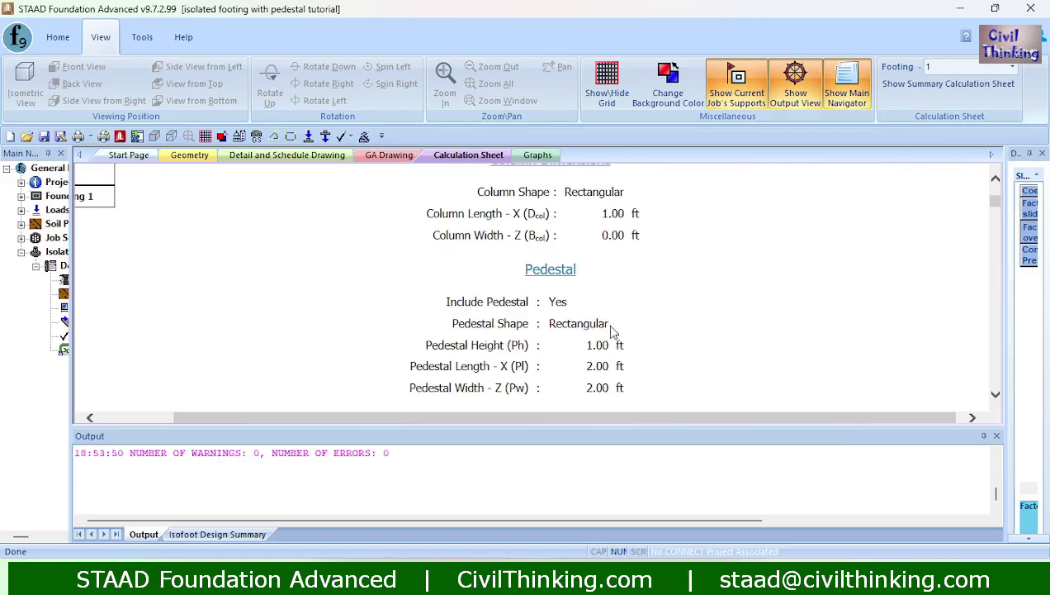
{"action": "left_click_drag", "start_coordinate": [608, 324], "coordinate": [554, 333]}
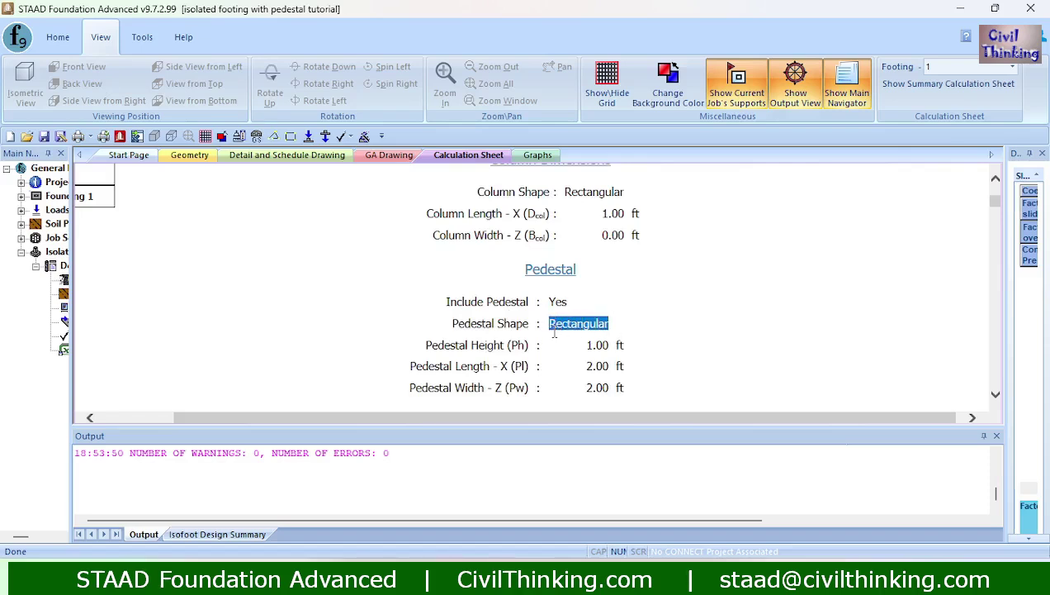
{"action": "left_click", "coordinate": [512, 337]}
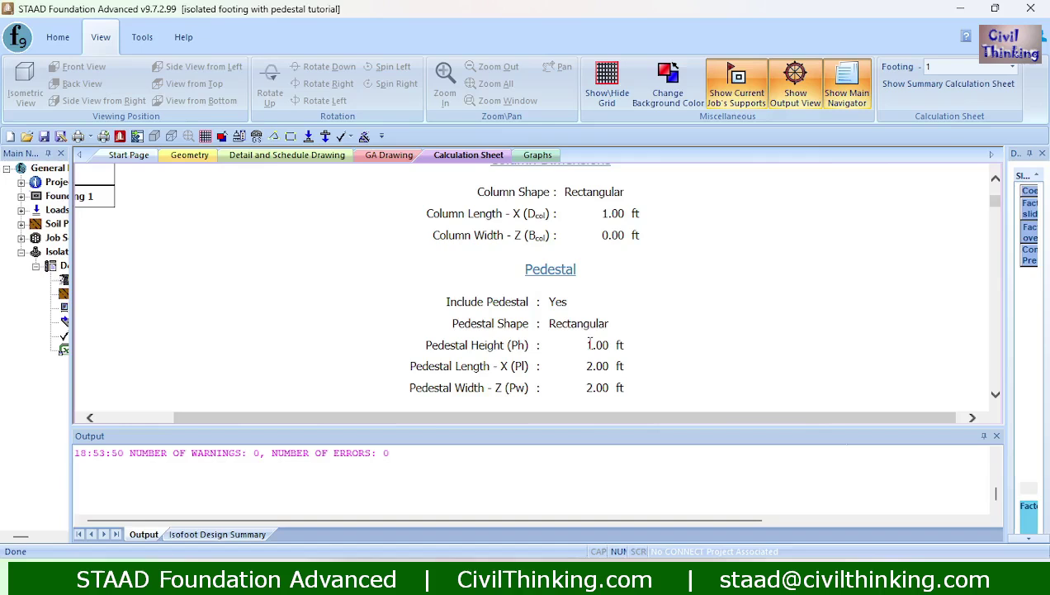
{"action": "scroll", "coordinate": [698, 374], "scroll_direction": "down", "scroll_amount": 1}
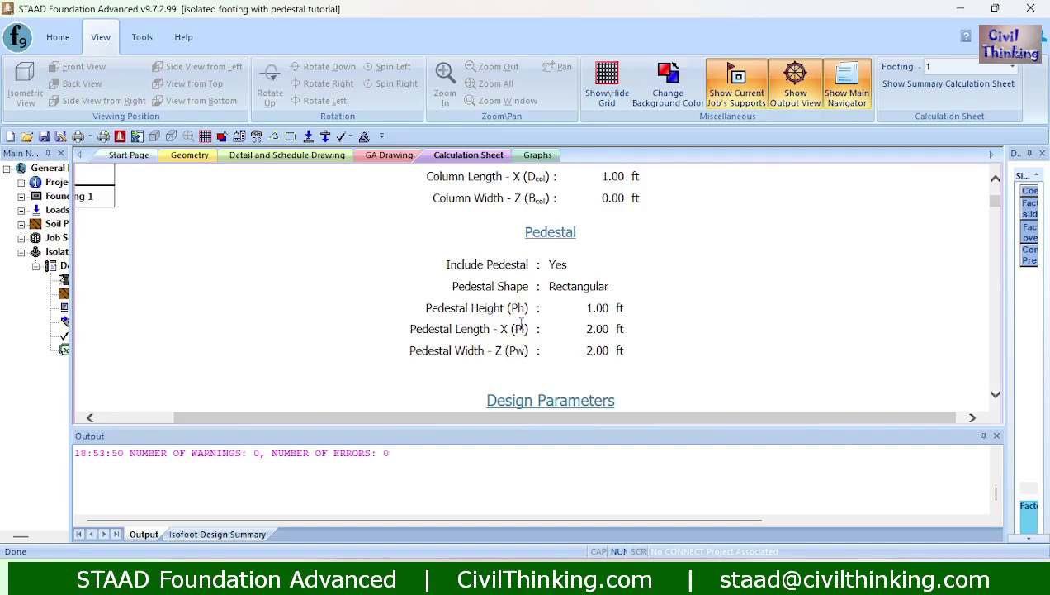
{"action": "scroll", "coordinate": [578, 372], "scroll_direction": "down", "scroll_amount": 3}
{"action": "scroll", "coordinate": [714, 357], "scroll_direction": "down", "scroll_amount": 2}
{"action": "scroll", "coordinate": [716, 358], "scroll_direction": "down", "scroll_amount": 12}
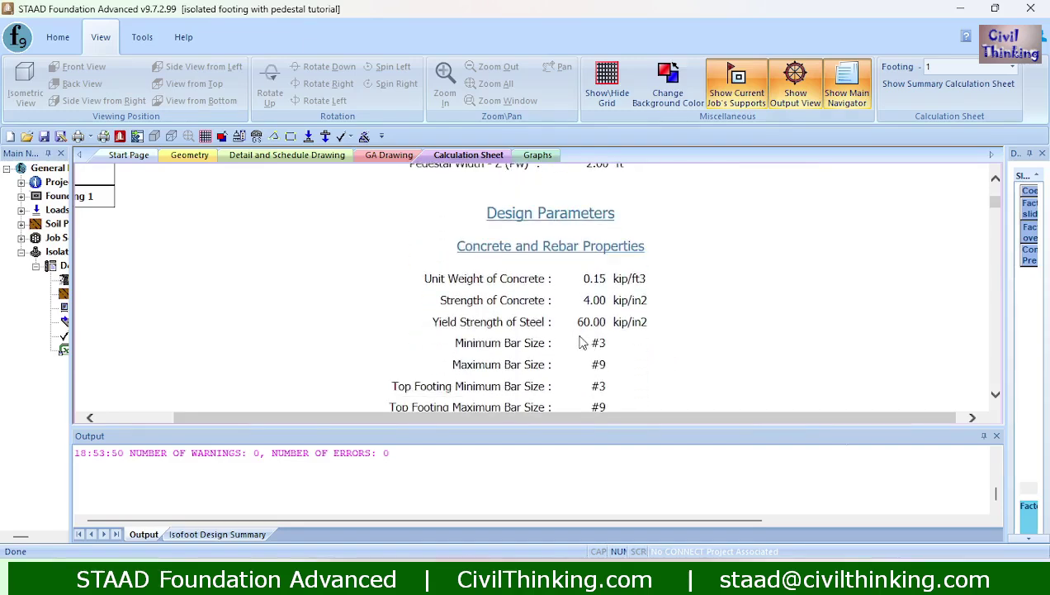
{"action": "scroll", "coordinate": [881, 287], "scroll_direction": "down", "scroll_amount": 5}
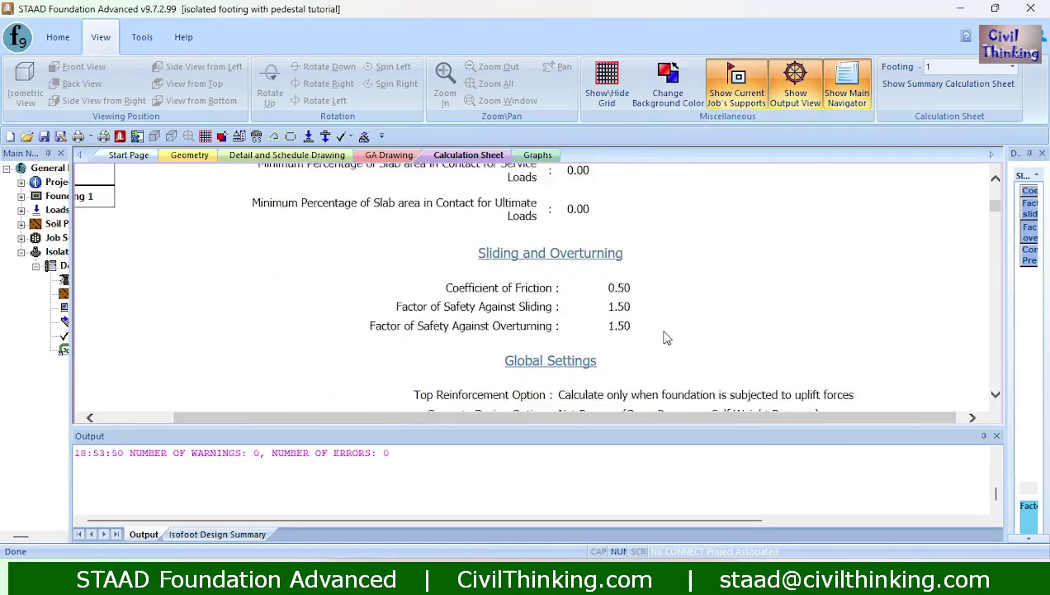
{"action": "left_click_drag", "start_coordinate": [996, 206], "coordinate": [997, 390]}
{"action": "scroll", "coordinate": [821, 356], "scroll_direction": "up", "scroll_amount": 10}
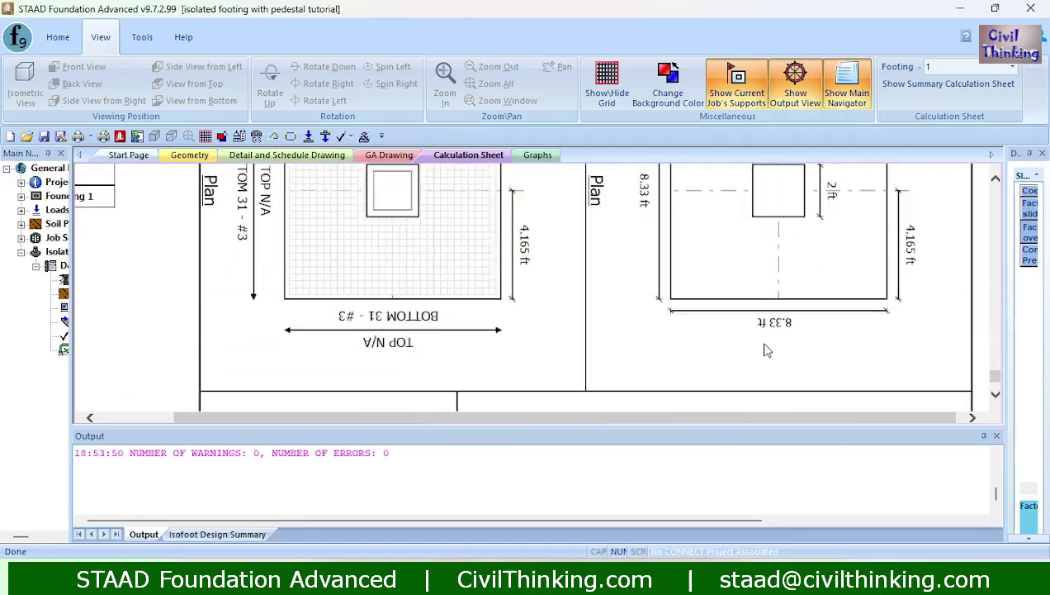
{"action": "scroll", "coordinate": [658, 317], "scroll_direction": "up", "scroll_amount": 1}
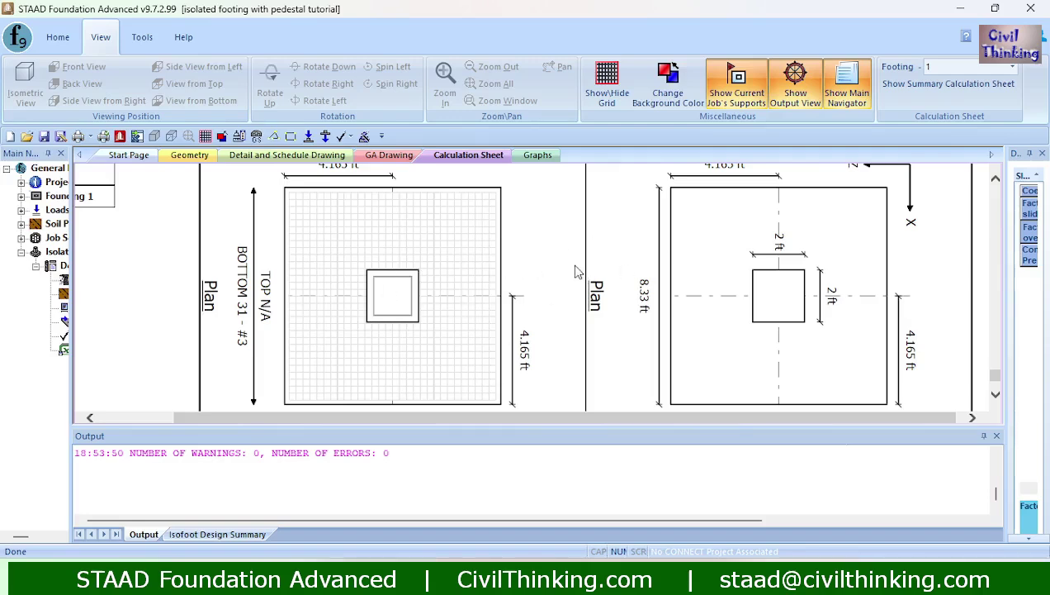
Open footing 1's detail drawing and zoom to fit the whole footing plan
{"action": "left_click", "coordinate": [258, 160]}
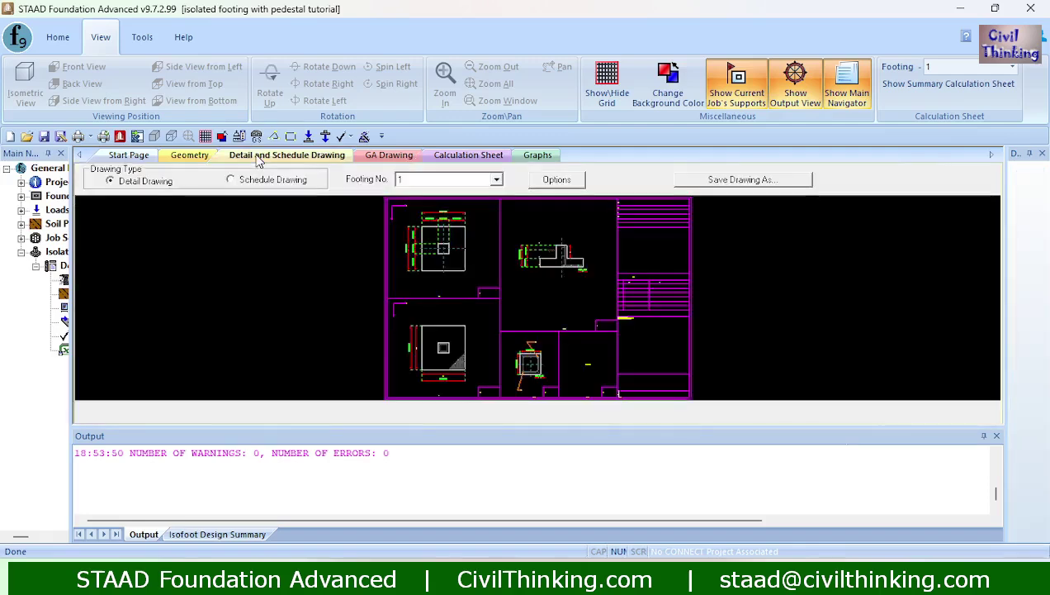
{"action": "scroll", "coordinate": [390, 275], "scroll_direction": "up", "scroll_amount": 2}
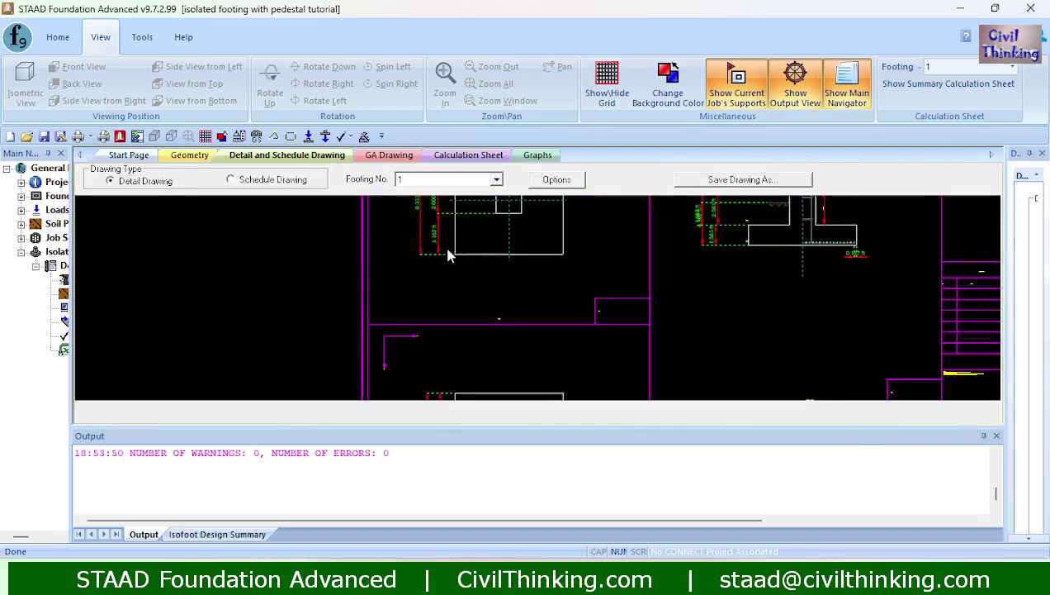
{"action": "mouse_move", "coordinate": [522, 244]}
{"action": "middle_mouse_down"}
{"action": "mouse_move", "coordinate": [462, 349]}
{"action": "mouse_move", "coordinate": [472, 363]}
{"action": "middle_mouse_up"}
{"action": "scroll", "coordinate": [471, 363], "scroll_direction": "down", "scroll_amount": 2}
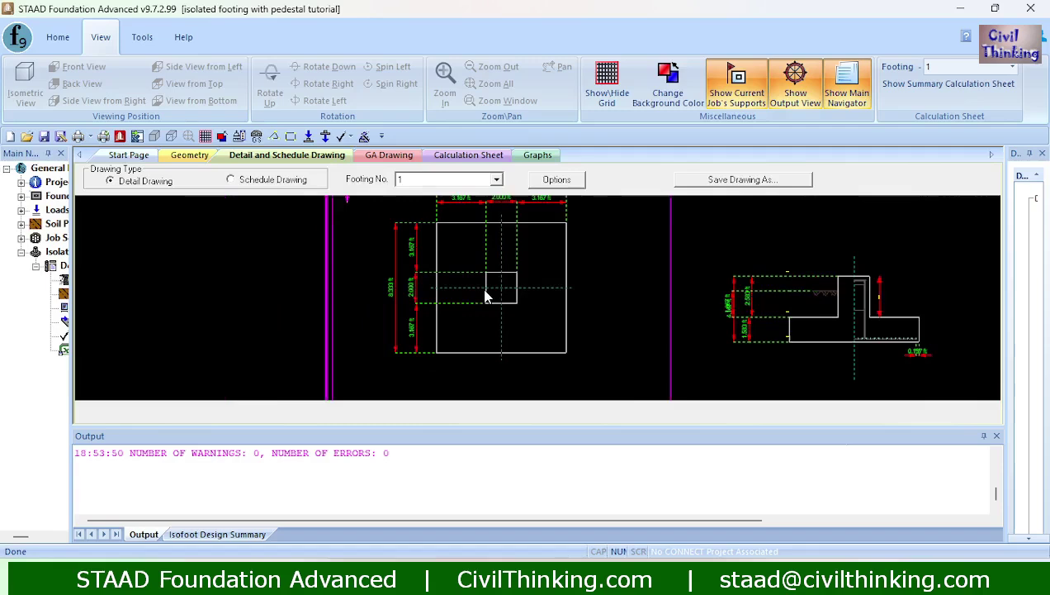
{"action": "scroll", "coordinate": [488, 294], "scroll_direction": "up", "scroll_amount": 1}
{"action": "scroll", "coordinate": [501, 268], "scroll_direction": "up", "scroll_amount": 1}
{"action": "scroll", "coordinate": [502, 265], "scroll_direction": "down", "scroll_amount": 2}
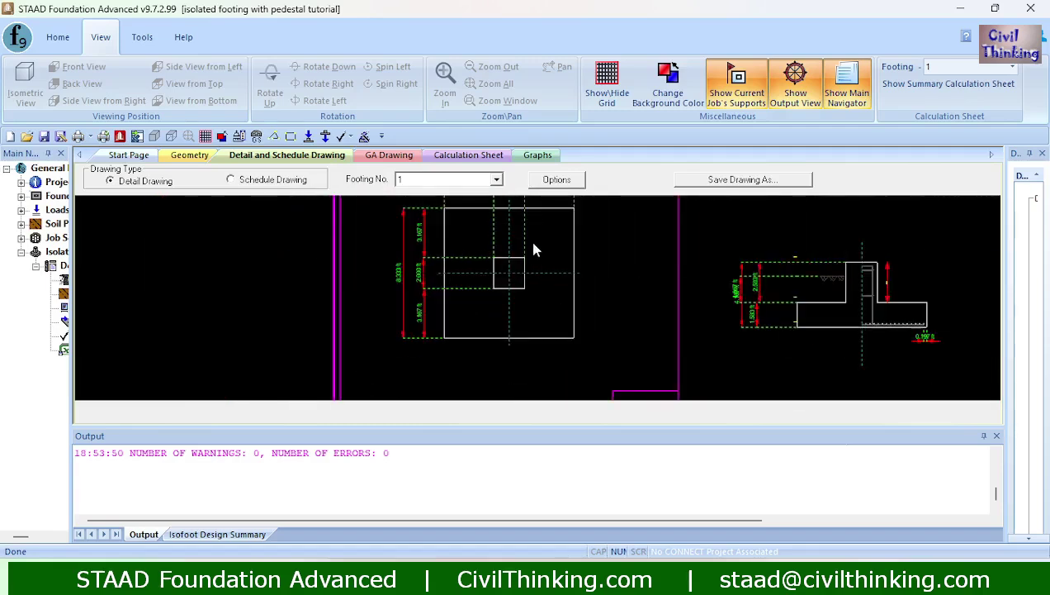
Center the elevation view, dimensioned 1.583 ft thick and 4.167 ft overall
{"action": "middle_click_drag", "start_coordinate": [535, 252], "coordinate": [545, 289]}
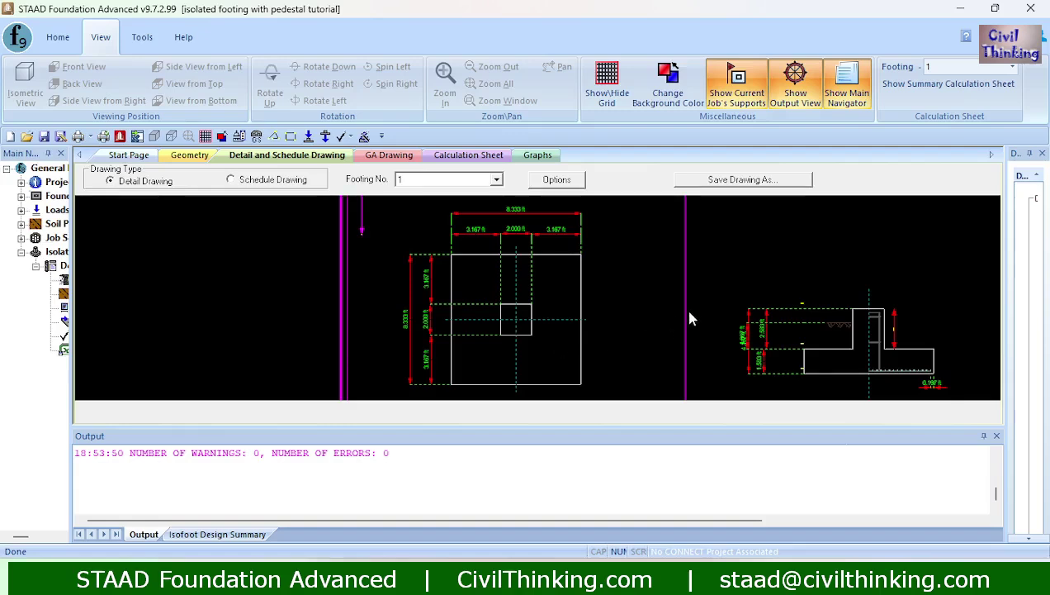
{"action": "mouse_move", "coordinate": [699, 330]}
{"action": "middle_mouse_down"}
{"action": "mouse_move", "coordinate": [645, 305]}
{"action": "mouse_move", "coordinate": [478, 294]}
{"action": "middle_mouse_up"}
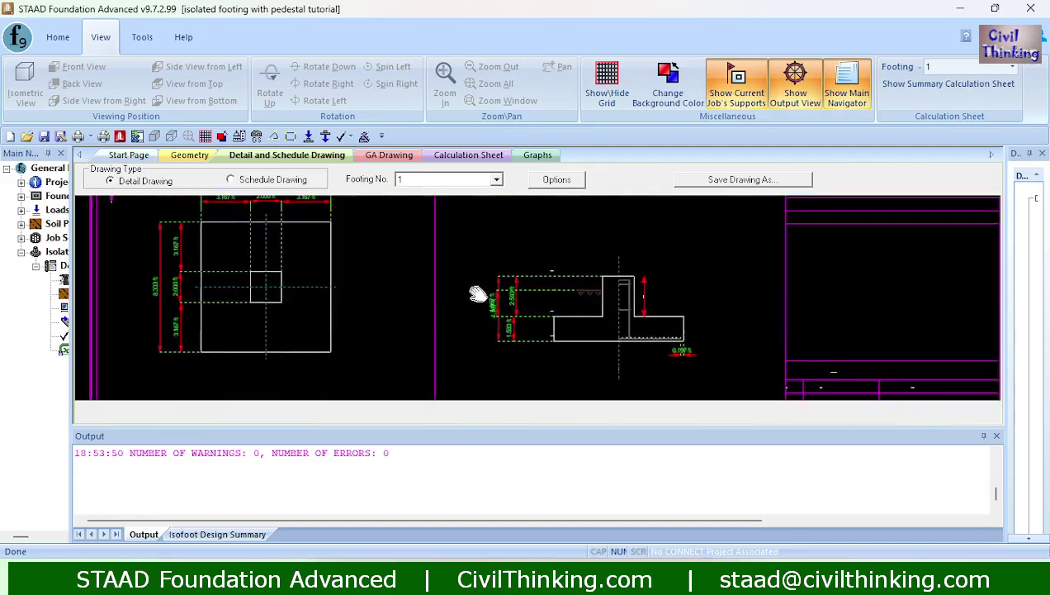
{"action": "scroll", "coordinate": [585, 320], "scroll_direction": "up", "scroll_amount": 2}
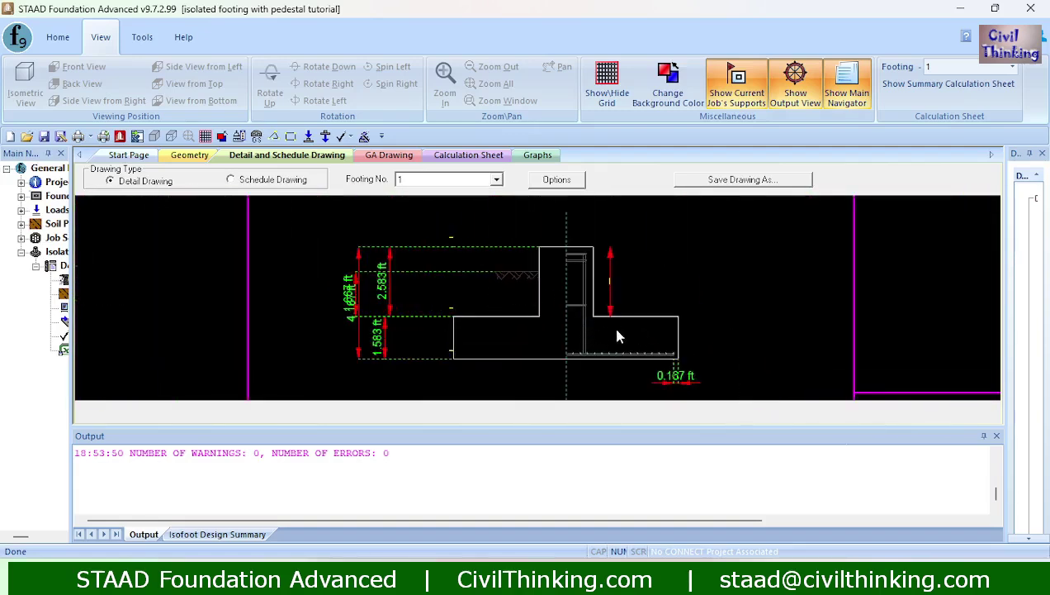